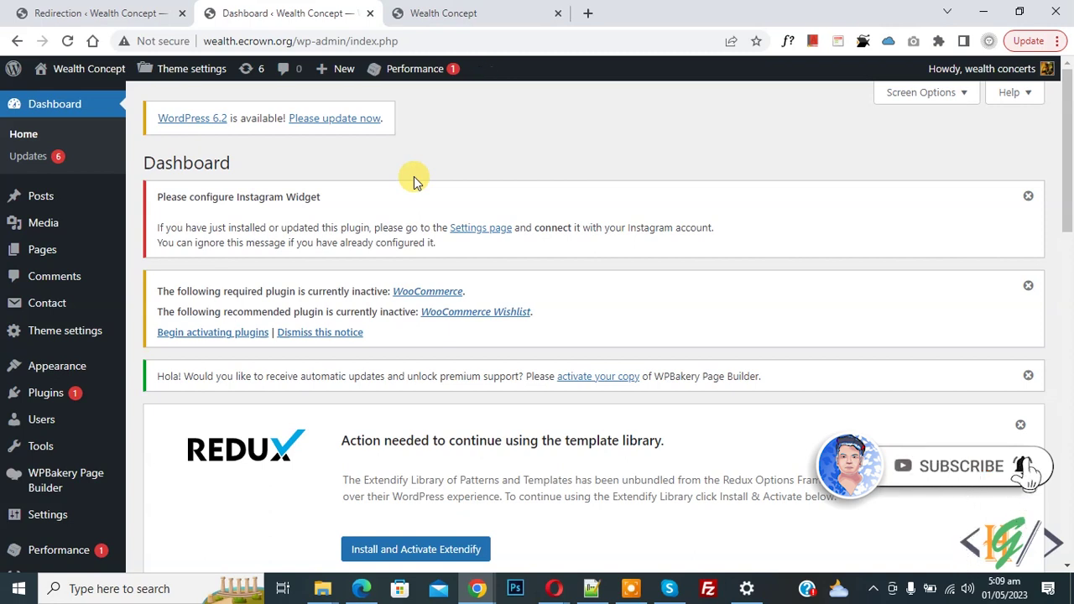
Switch to the Wealth Concept tab to view the homepage with its Download App button
left_click(477, 9)
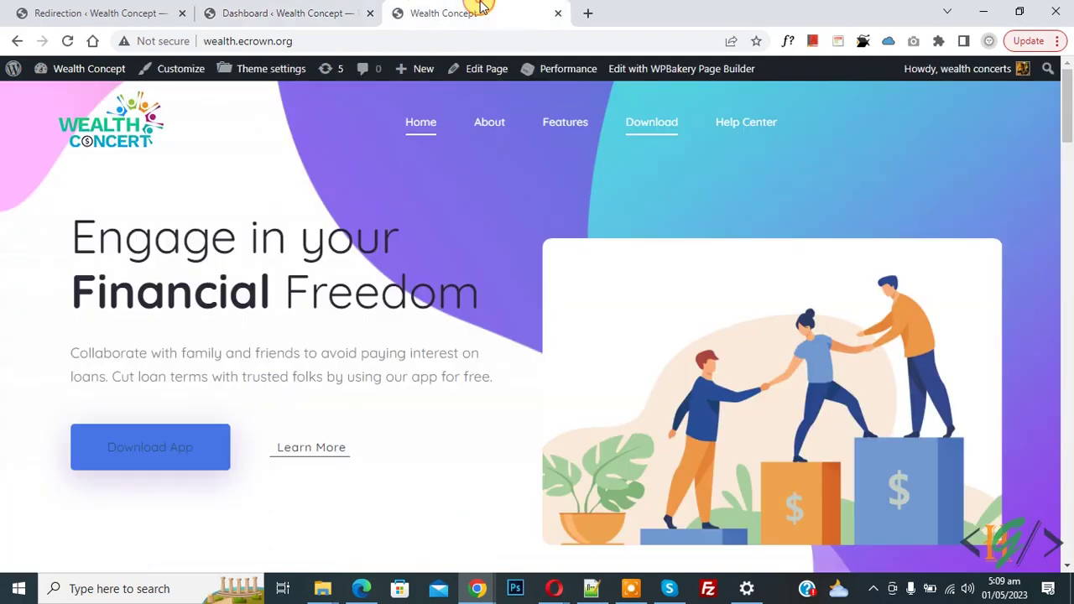
left_click(433, 252)
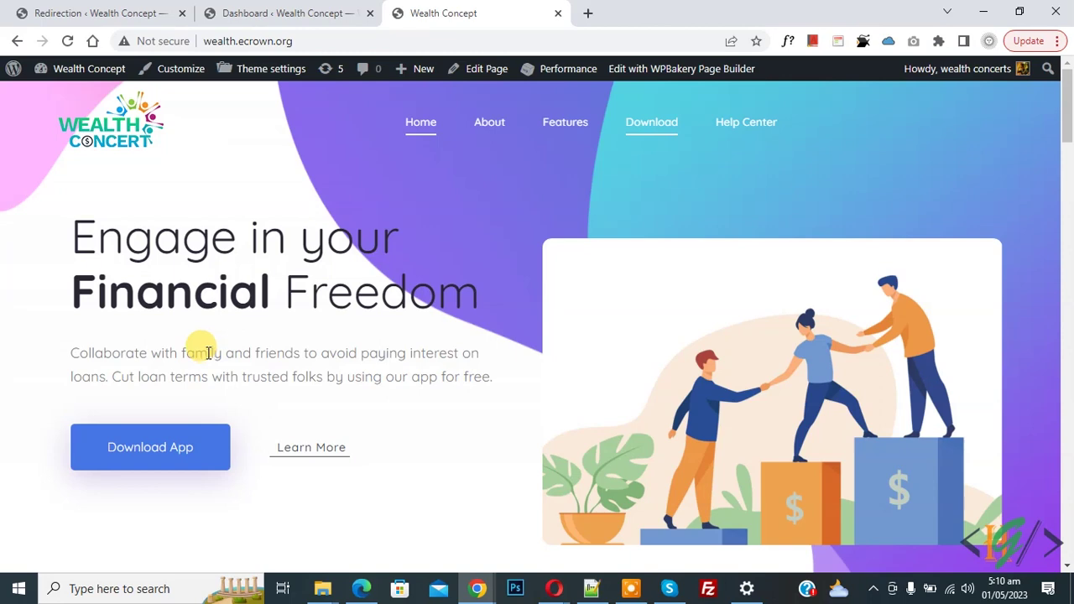
Find the Redirection plugin under Plugins > Add New, install it and activate it
left_click(284, 11)
scroll(355, 165, "down", 4)
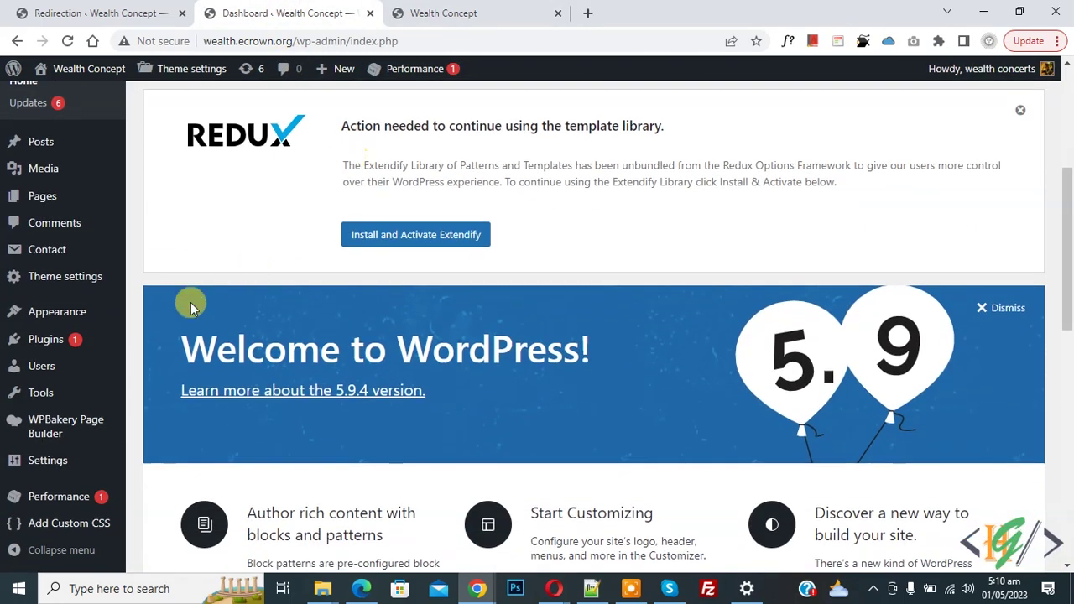
mouse_move(73, 360)
mouse_move(63, 341)
left_click(163, 366)
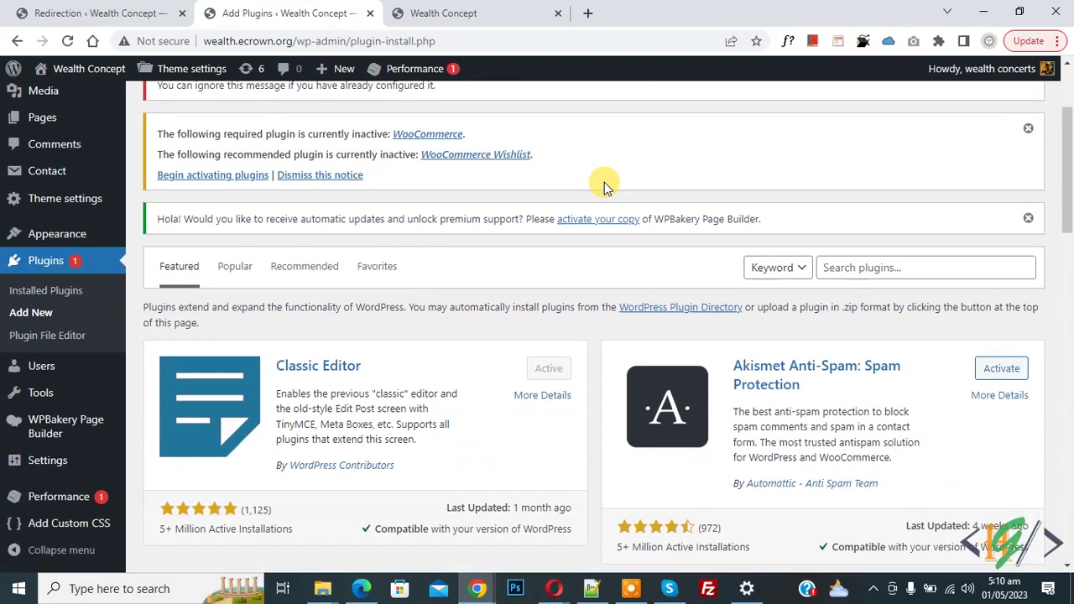
left_click(868, 267)
type("Redirection")
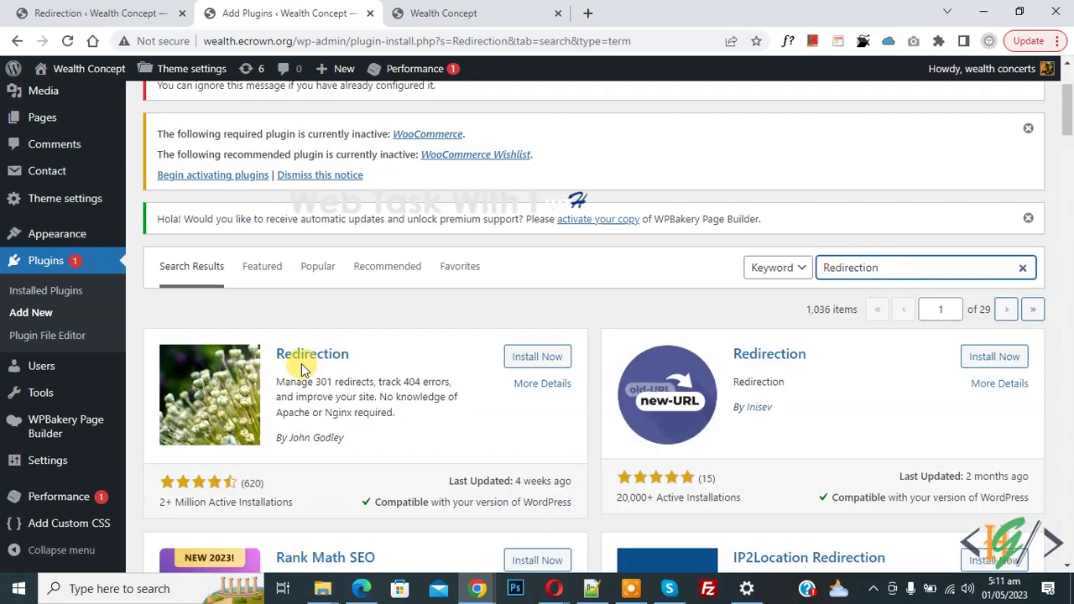
left_click(522, 357)
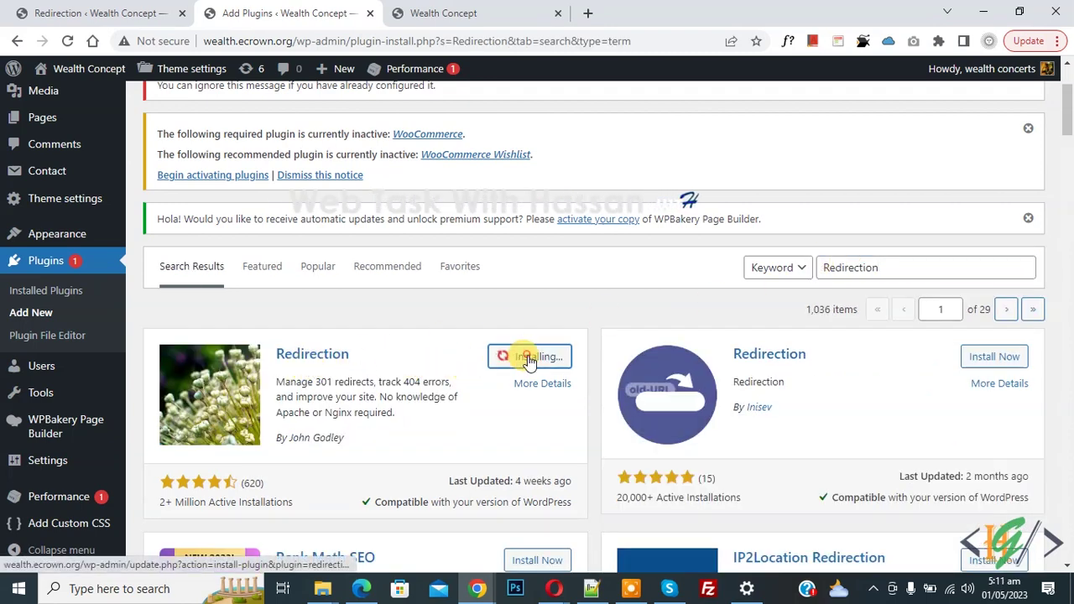
left_click(532, 358)
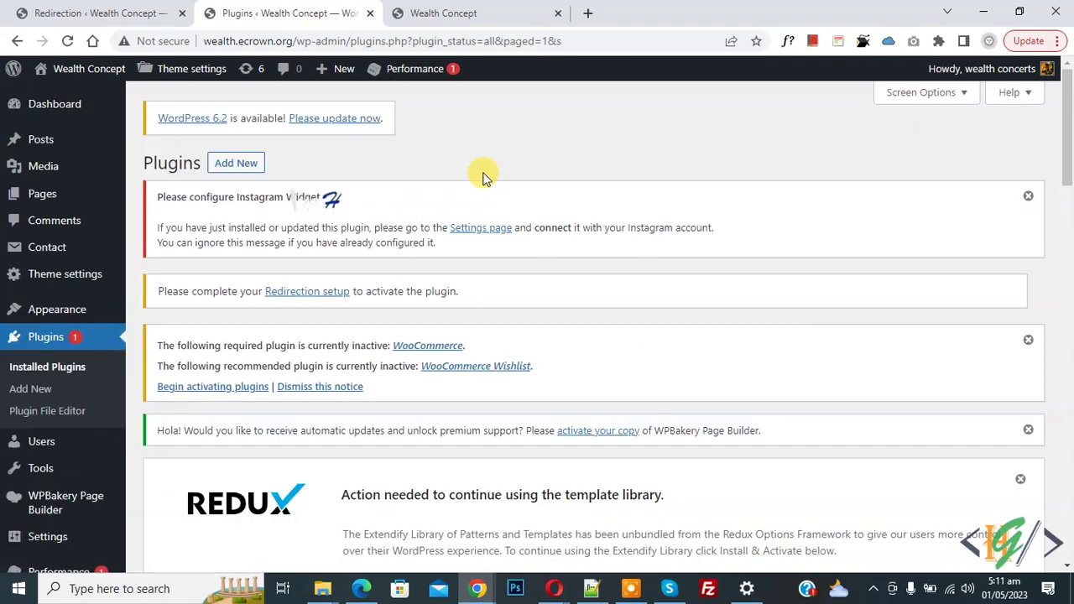
scroll(483, 175, "down", 3)
Open the Redirection page under Tools and start its setup wizard
mouse_move(48, 395)
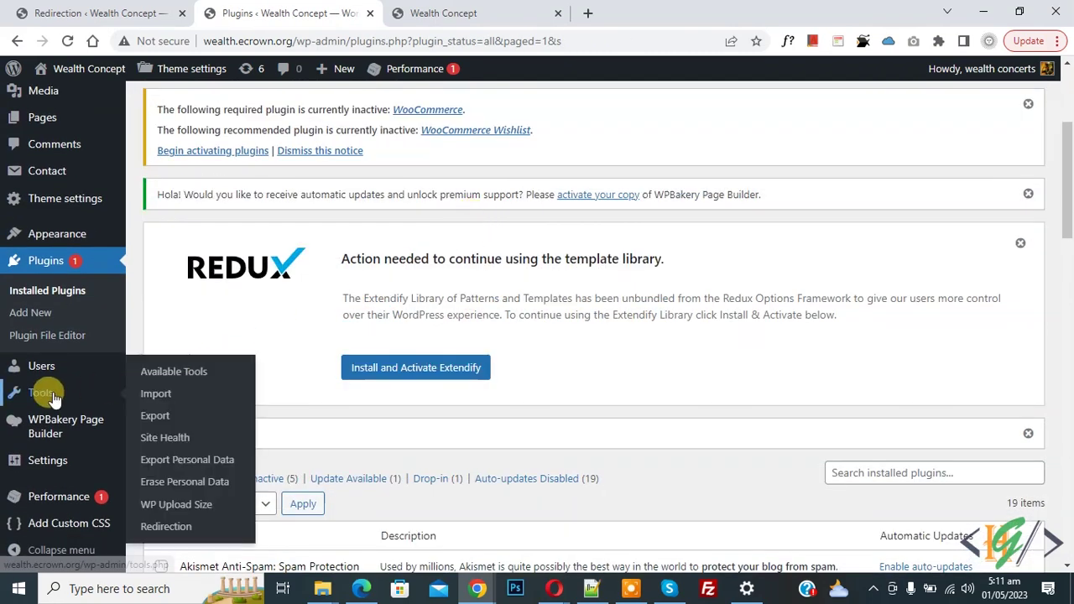
left_click(174, 527)
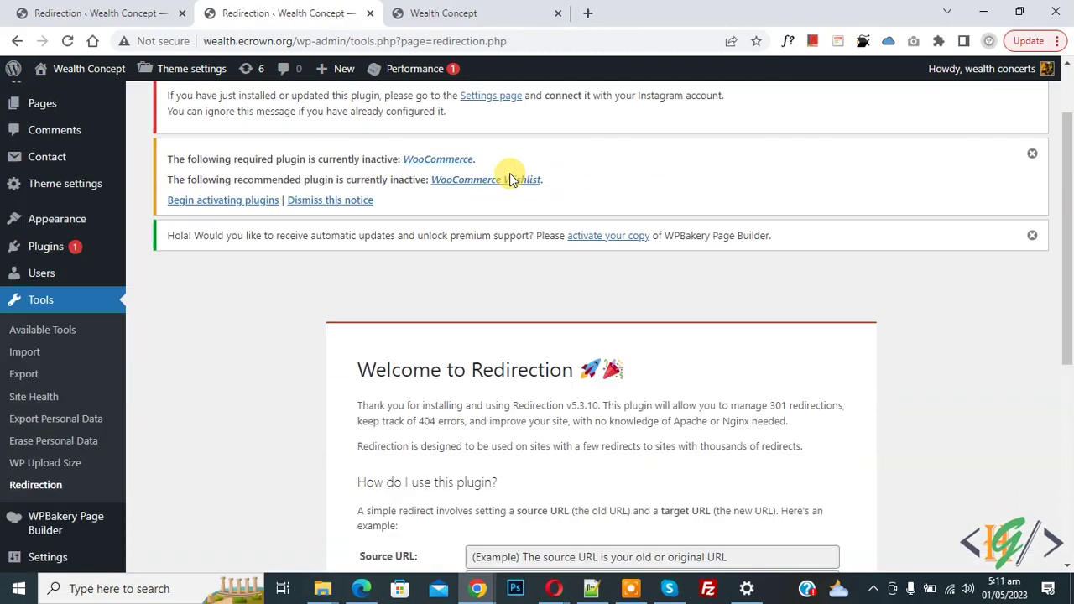
scroll(411, 214, "down", 2)
scroll(376, 216, "down", 3)
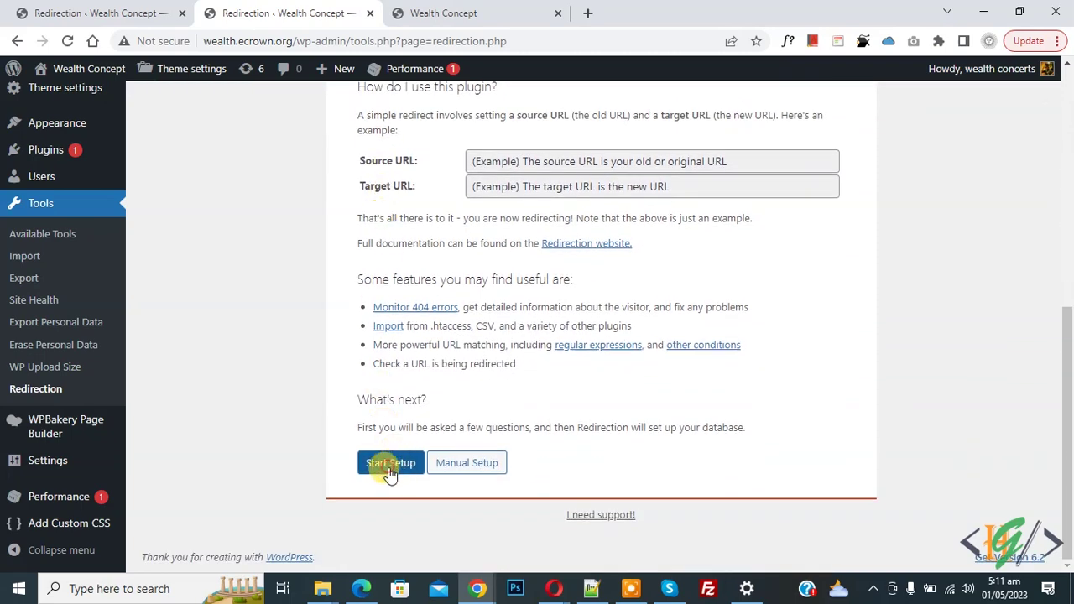
left_click(394, 465)
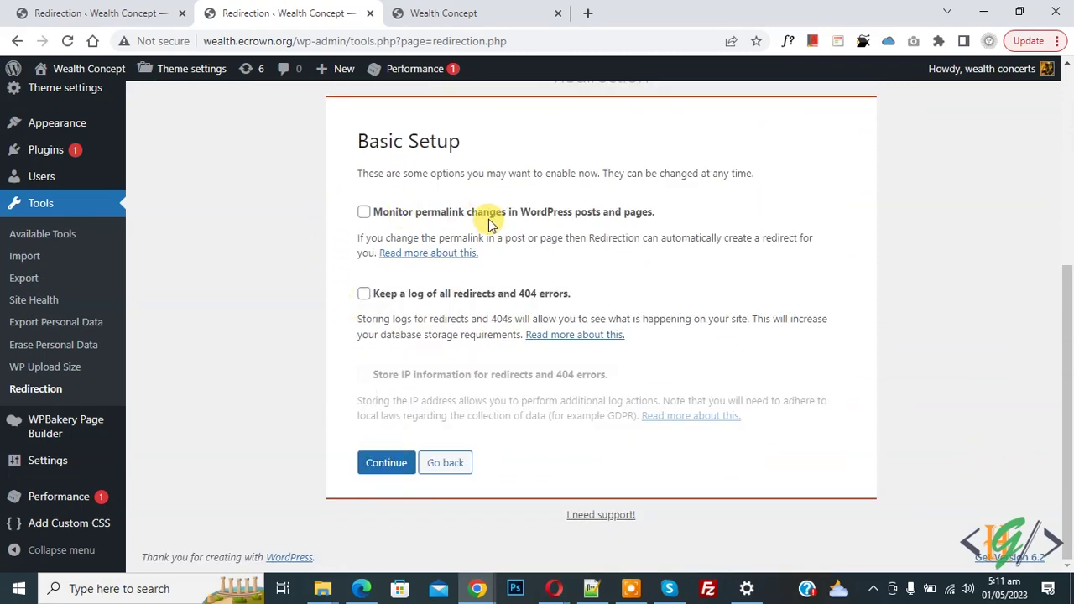
Enable permalink monitoring and redirect/404 logging, then finish setup to reach the Redirections page
left_click(366, 214)
left_click(363, 298)
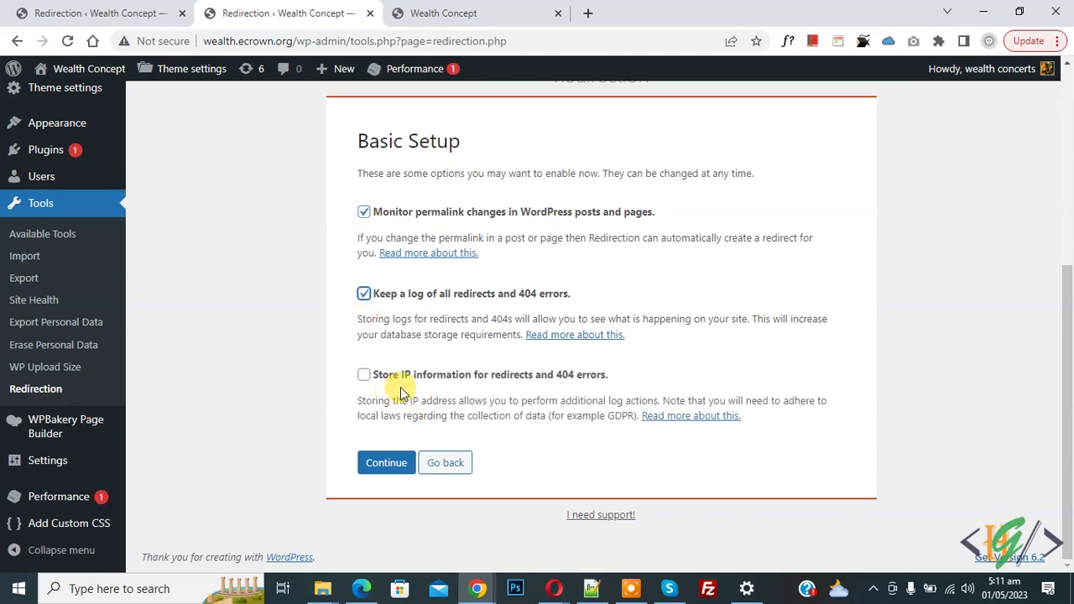
left_click(391, 464)
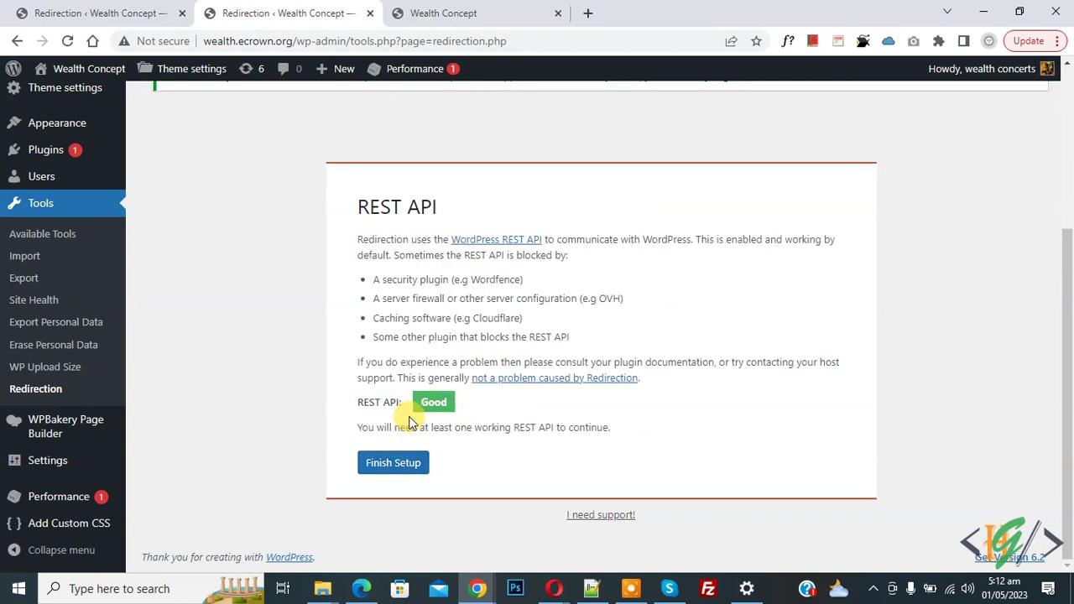
left_click(391, 464)
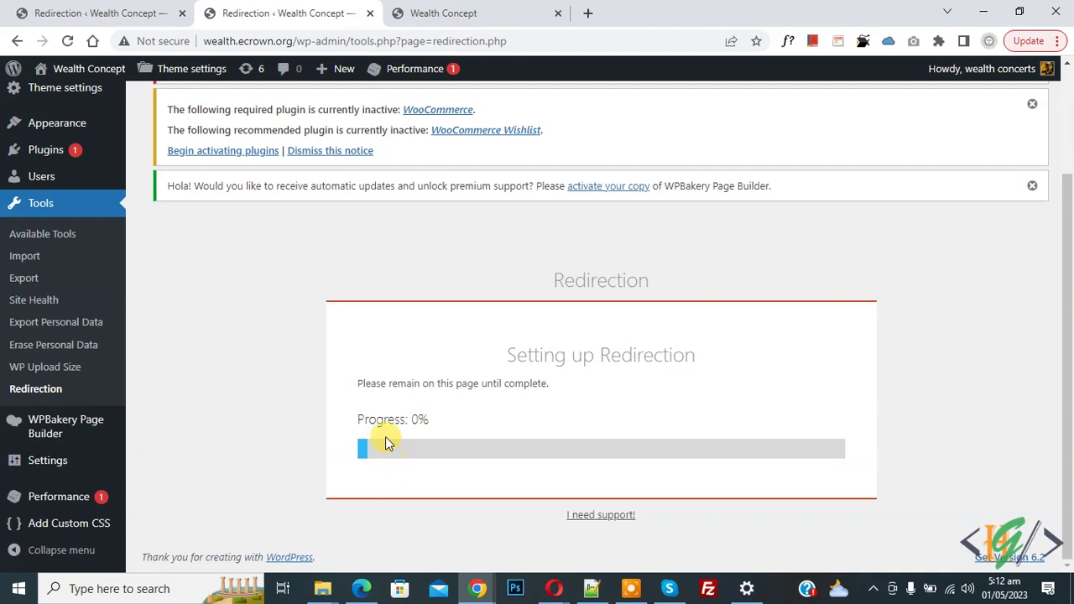
left_click(400, 464)
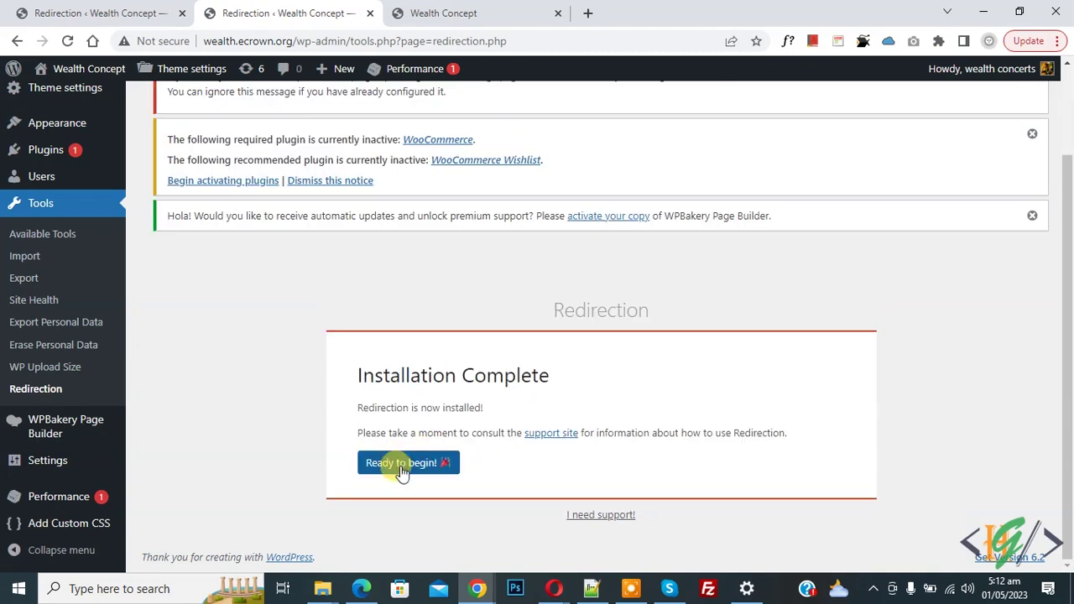
left_click(400, 464)
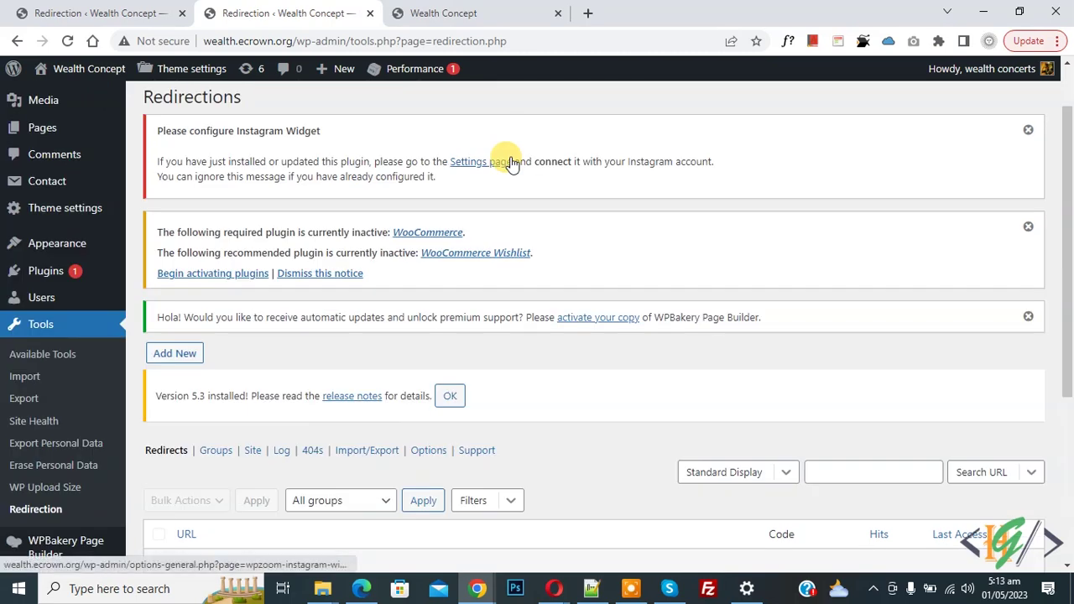
Turn on Regex for the new redirection, show advanced options, and paste the /download/ source URL
scroll(510, 162, "down", 3)
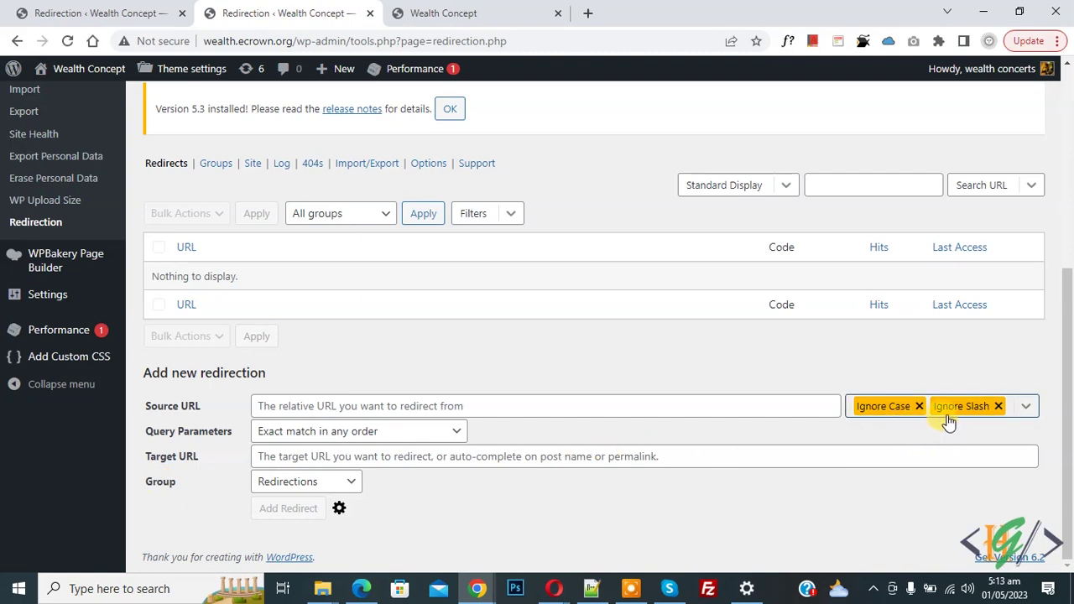
left_click(1025, 410)
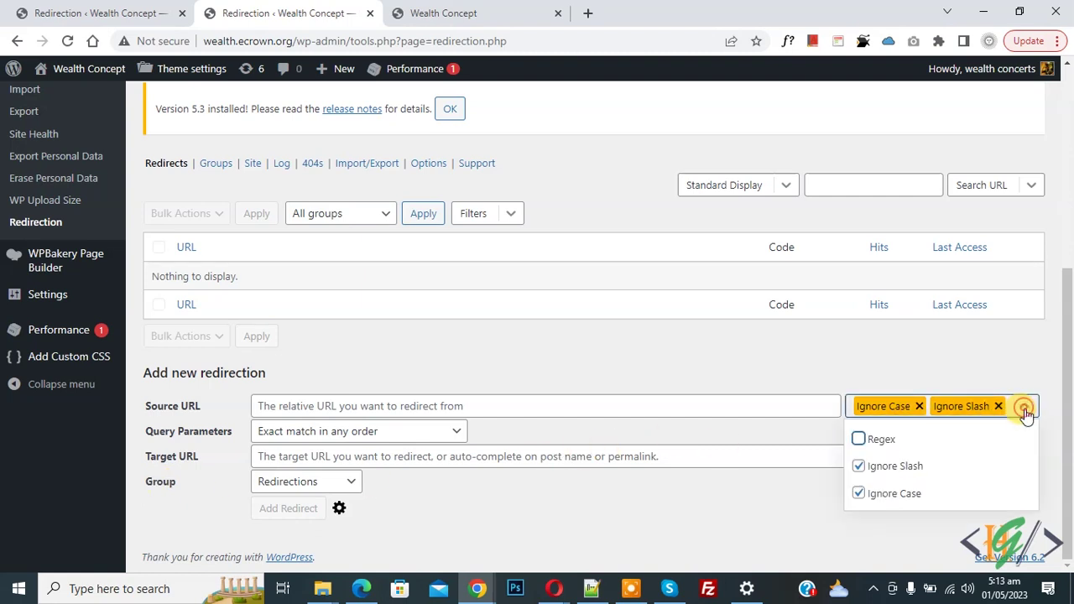
left_click(861, 440)
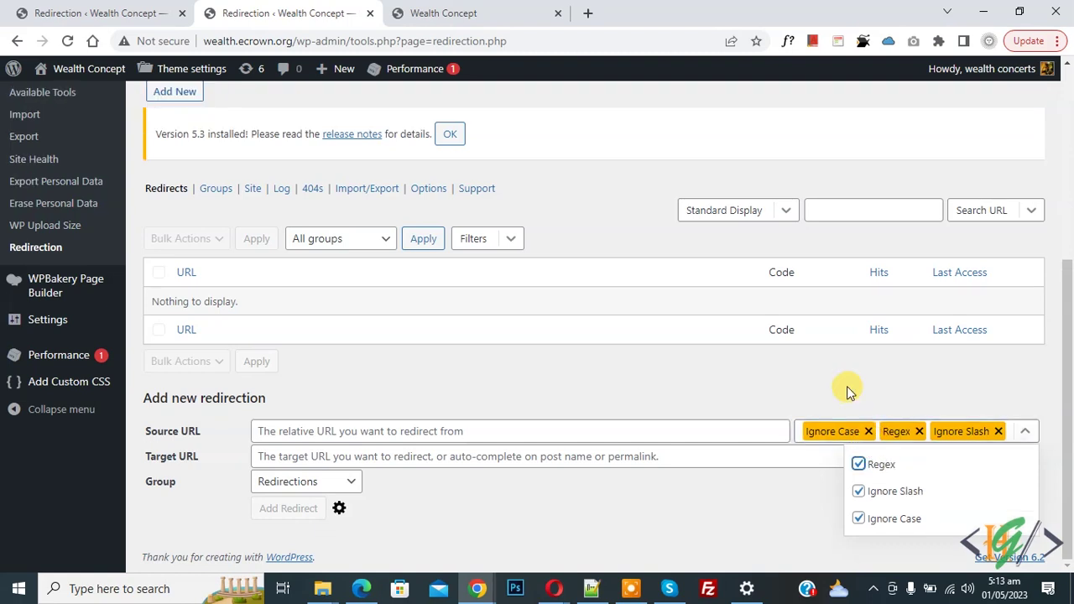
left_click(814, 491)
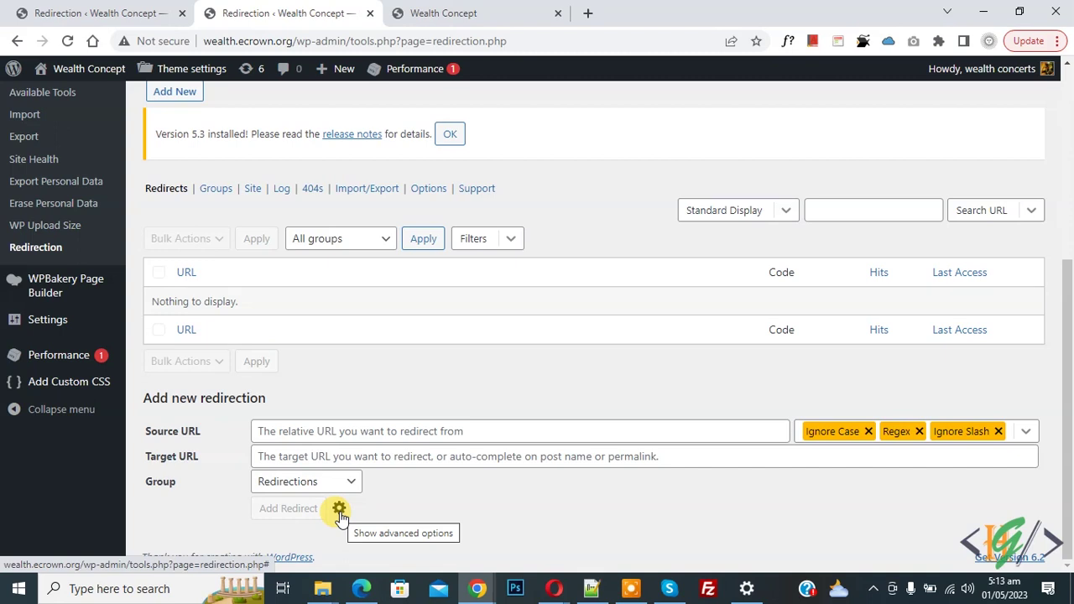
left_click(339, 510)
scroll(453, 437, "down", 1)
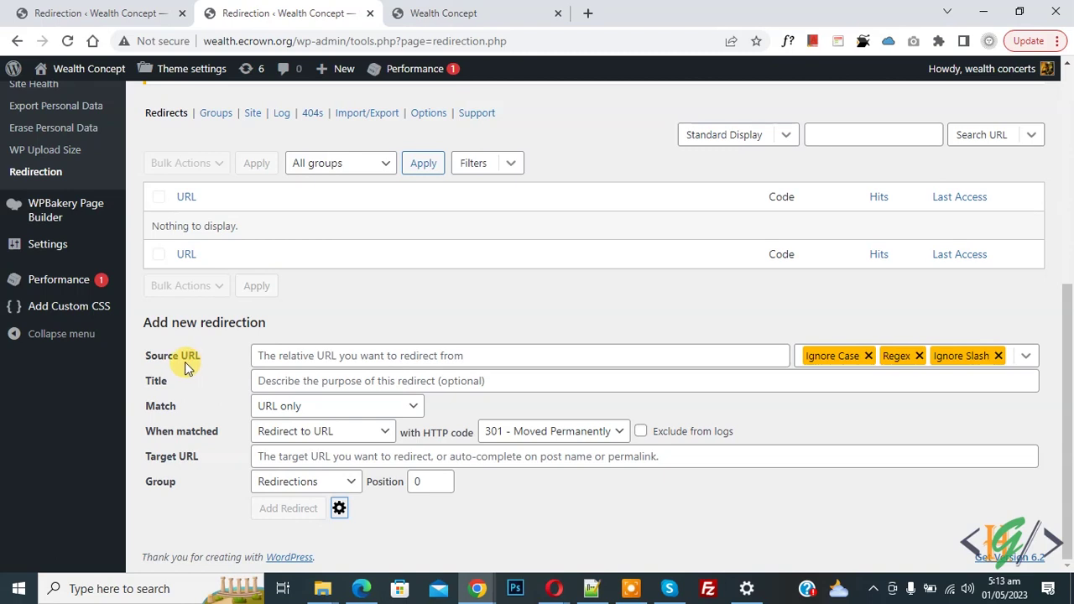
left_click(446, 356)
type("http://wealth.ecrown.org/download/")
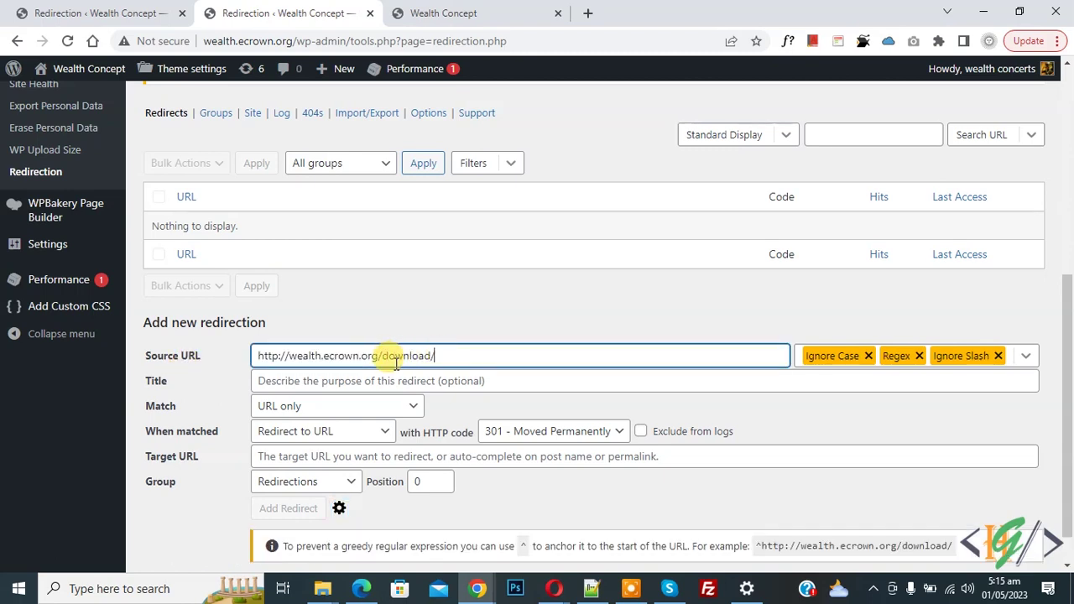
Check where the live site's Download App button currently leads
left_click(441, 11)
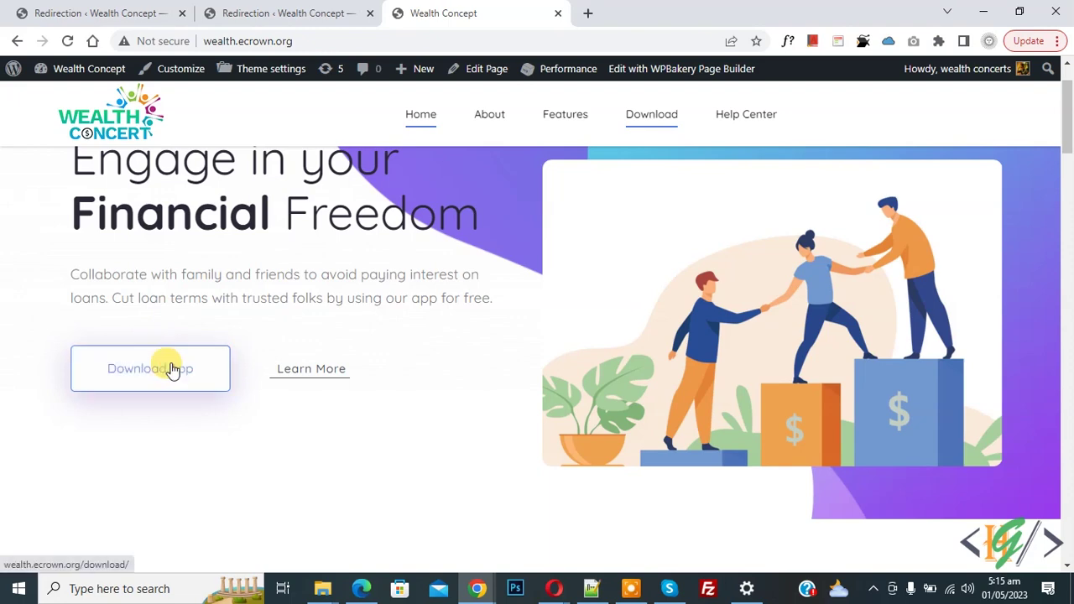
left_click(173, 370)
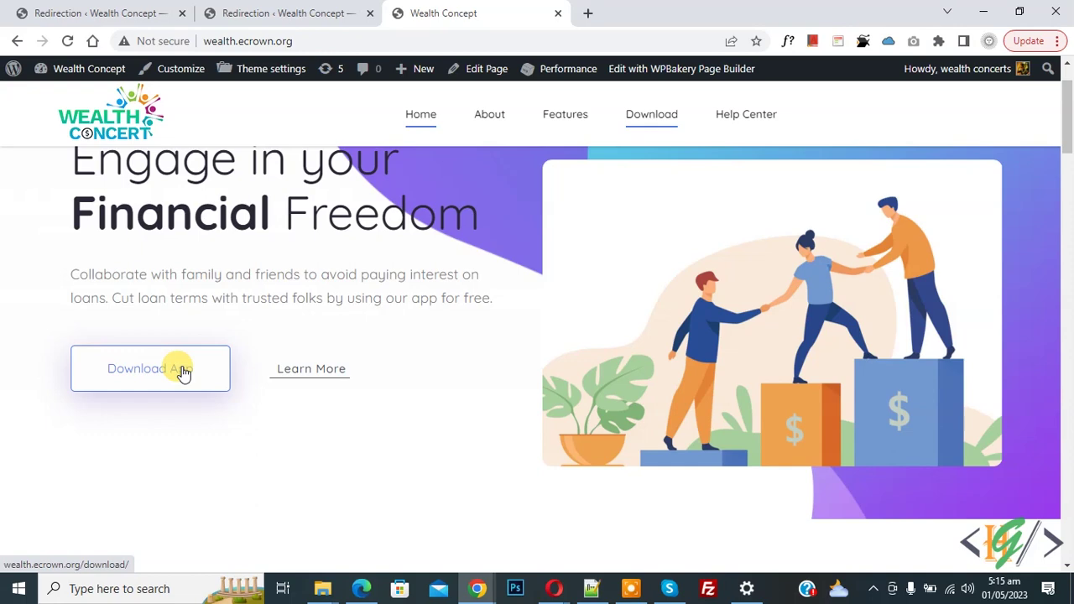
left_click(183, 373)
key("ctrl+shift+Tab")
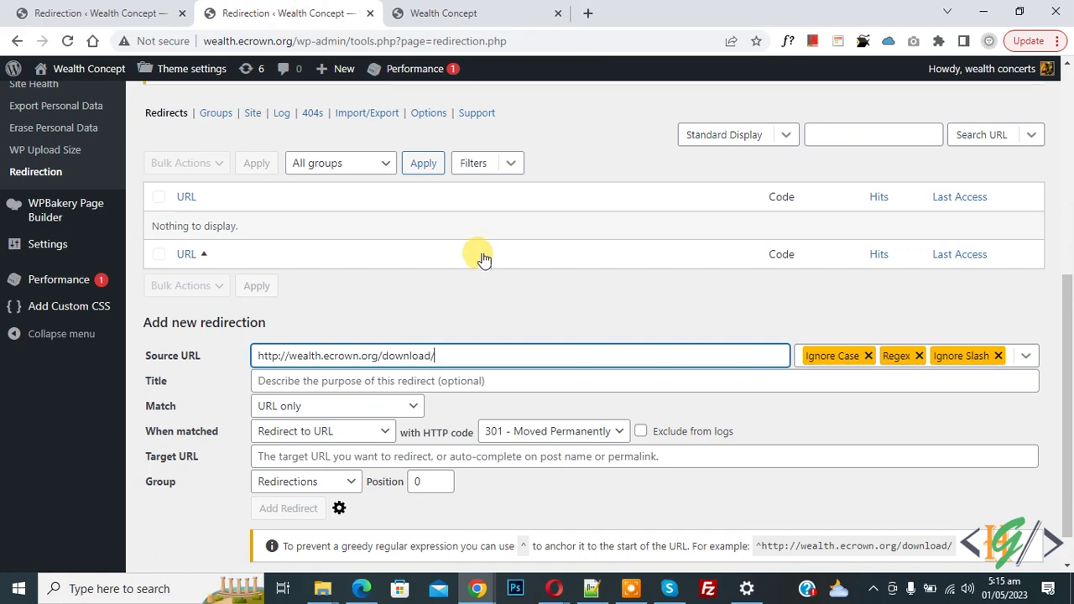
Set the redirection's Match condition to URL and user agent
scroll(482, 265, "down", 1)
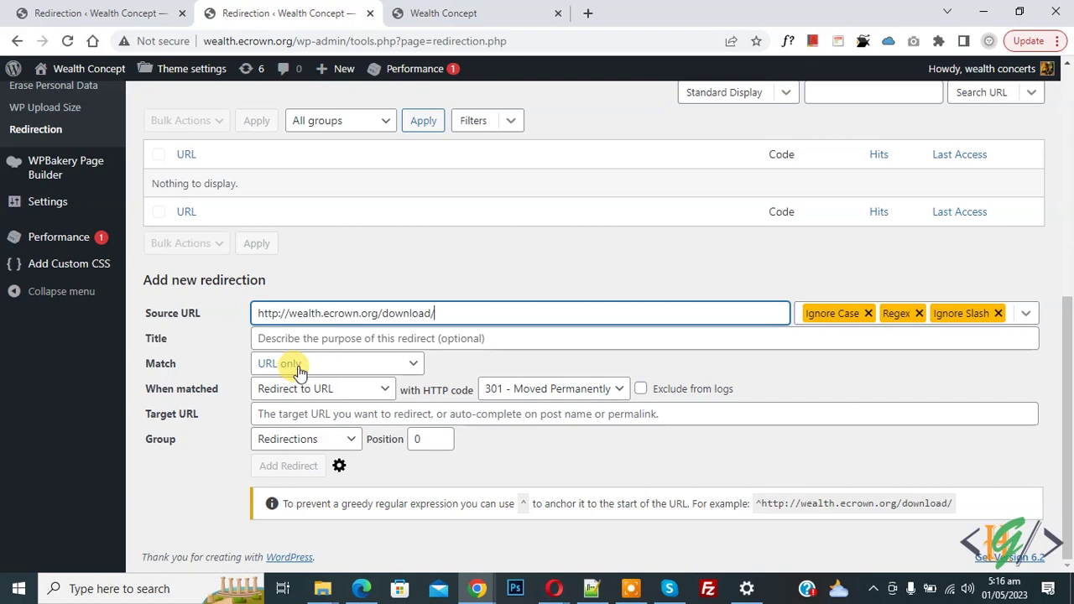
left_click(339, 367)
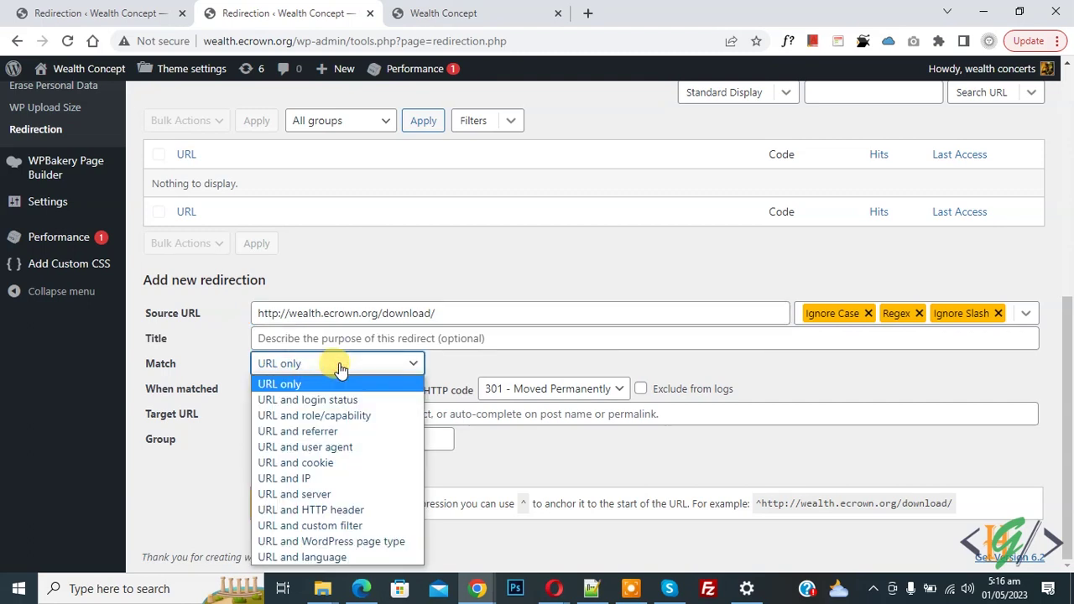
left_click(325, 450)
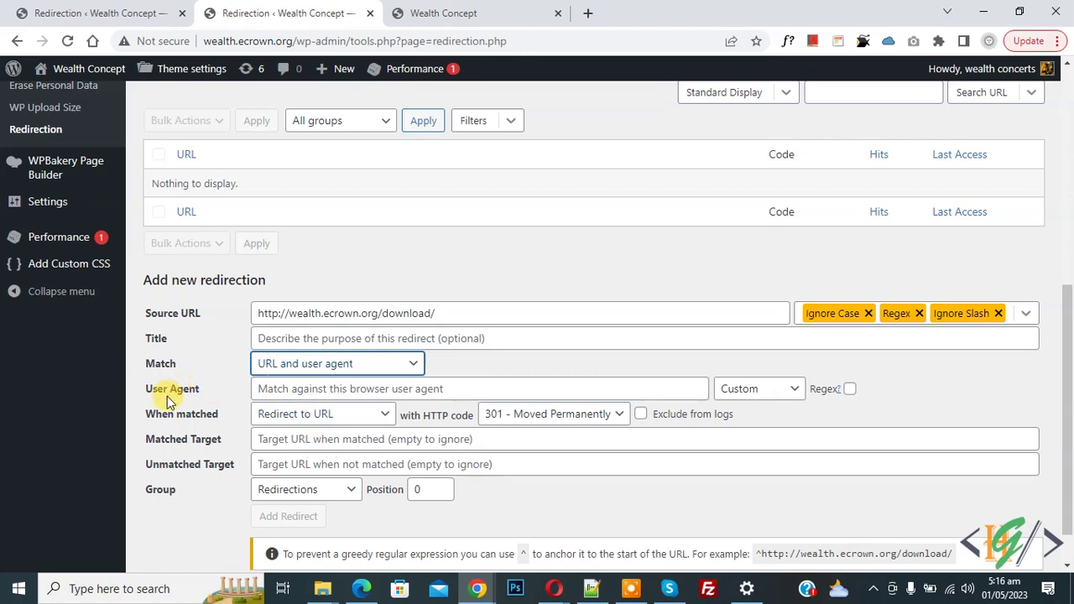
Load the Mobile user-agent preset with regex on, trimmed down to iPad|iPod|iPhone
left_click(769, 395)
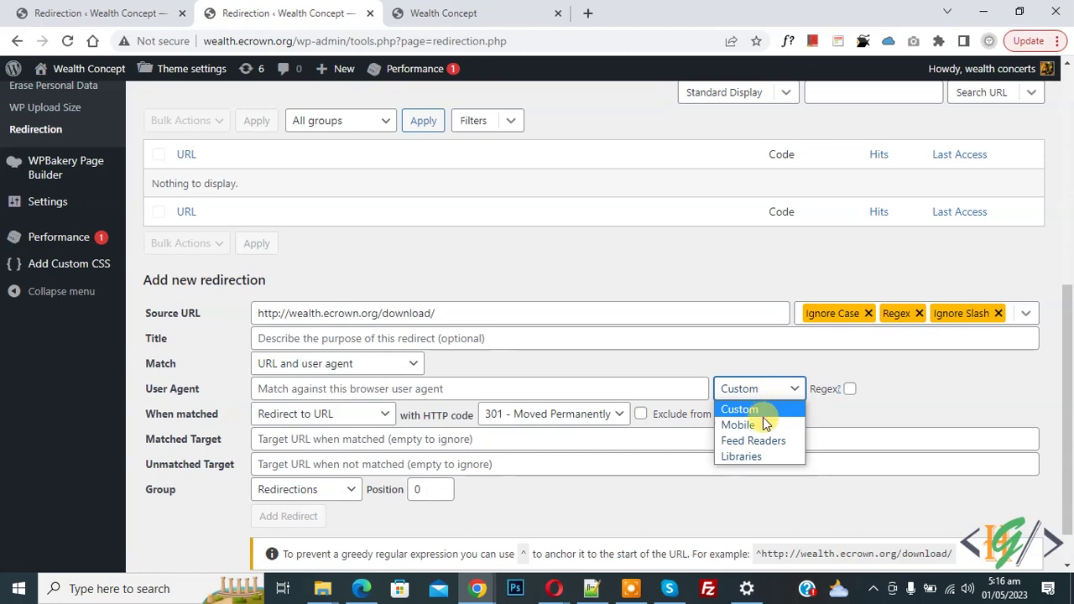
left_click(751, 424)
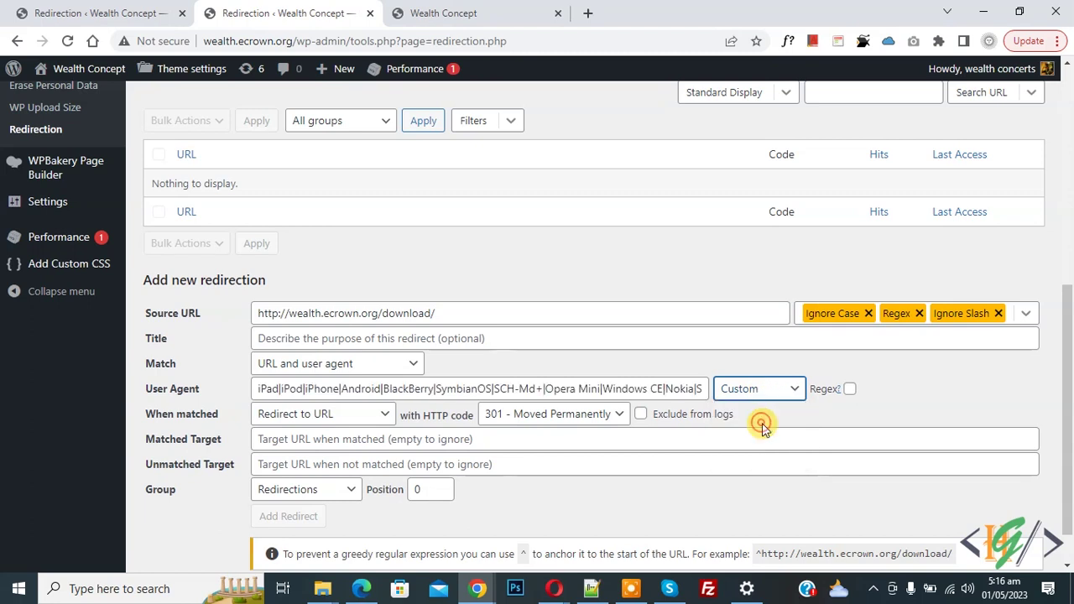
left_click(849, 388)
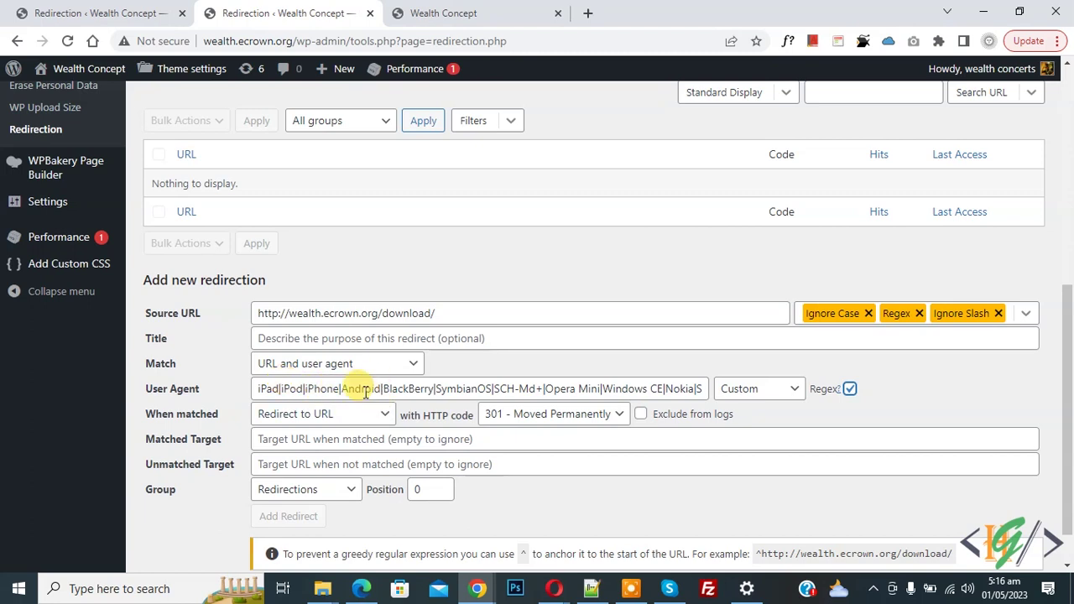
left_click_drag(288, 388, 744, 400)
key("Delete")
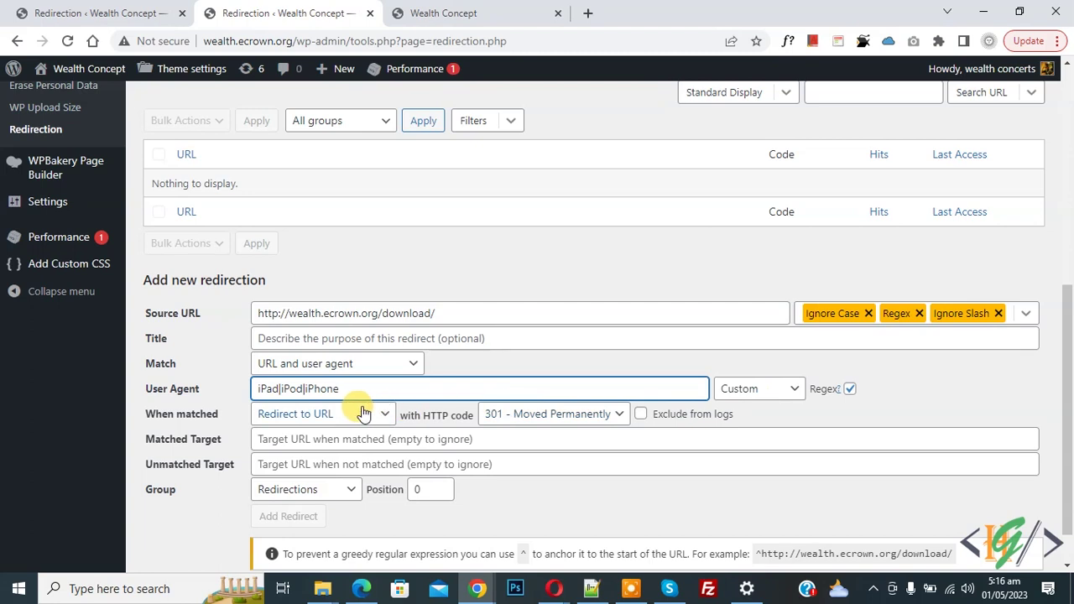
left_click(277, 441)
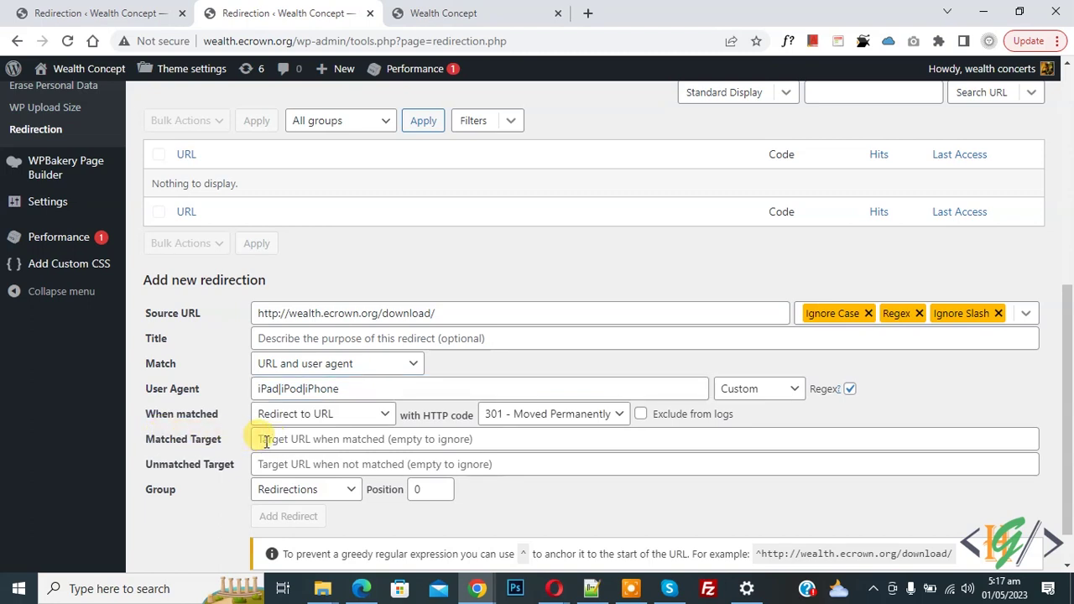
Set the matched target to the suggested apps.apple.com address and add the 301 redirect
left_click(265, 442)
key("Down")
key("Return")
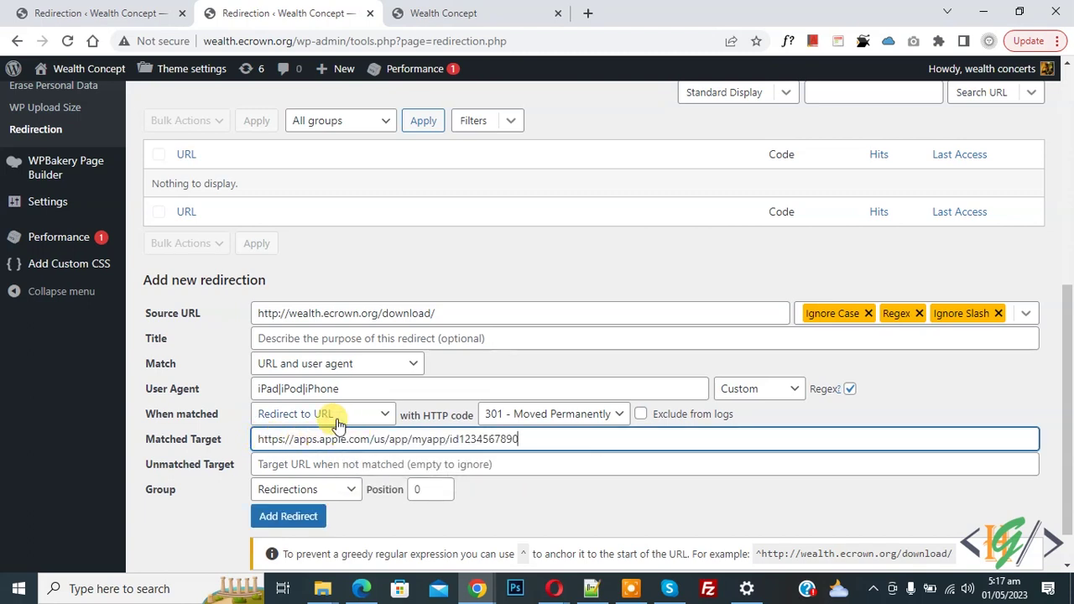
scroll(331, 445, "down", 1)
left_click(289, 467)
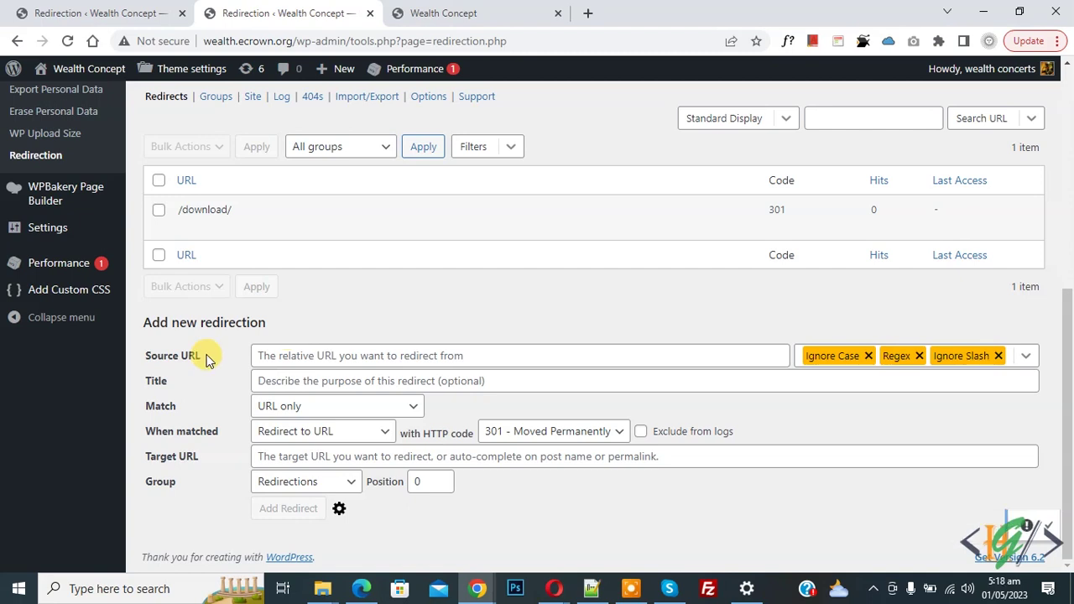
left_click(266, 356)
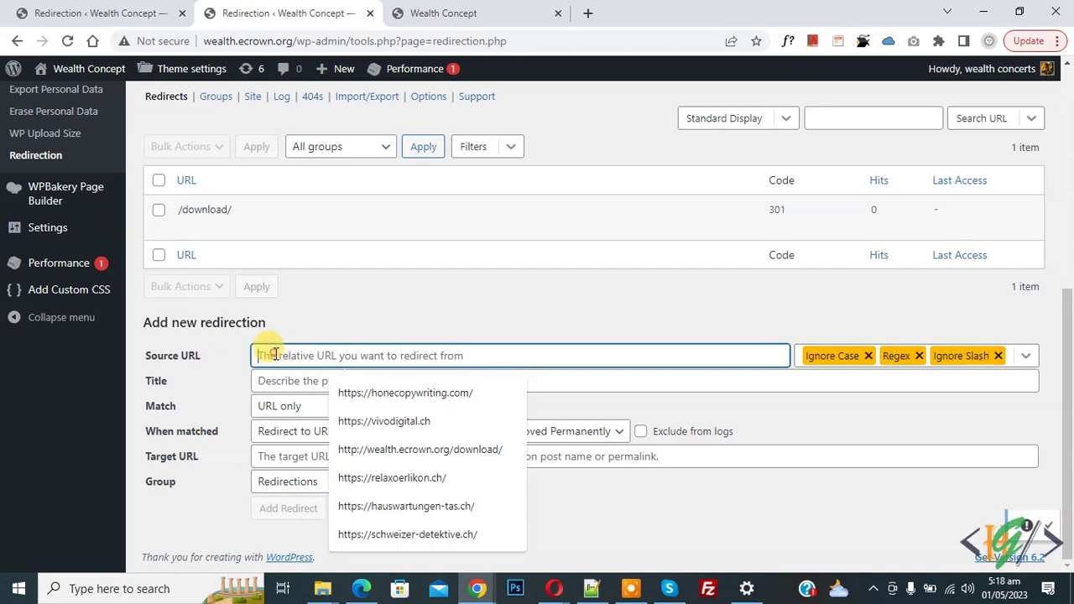
Paste the /download/ source URL into a second redirection and match on URL and user agent
type("http://wealth.ecrown.org/download/\"")
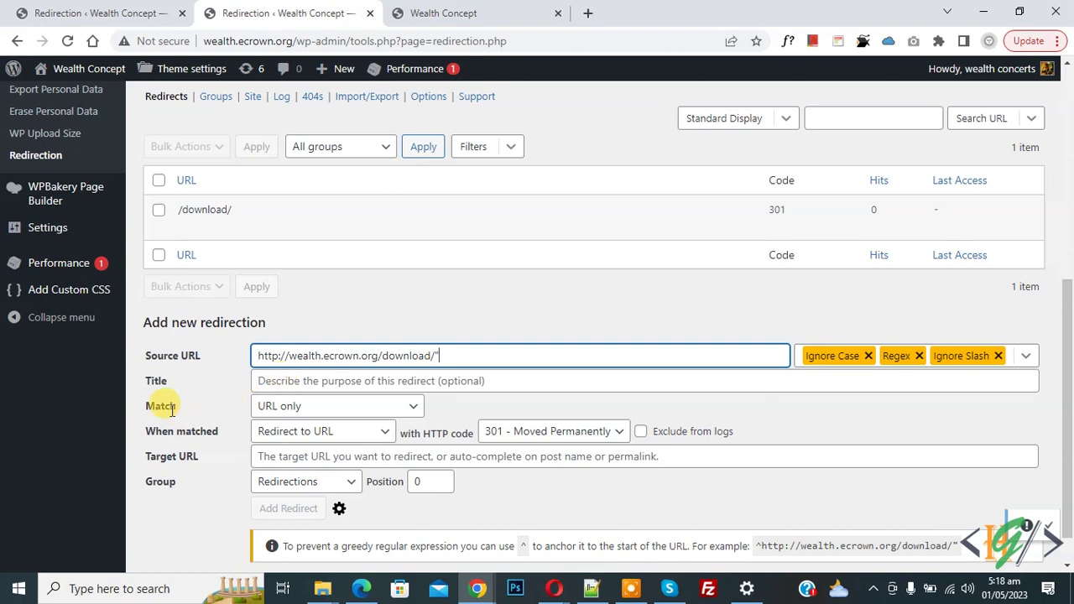
left_click(285, 406)
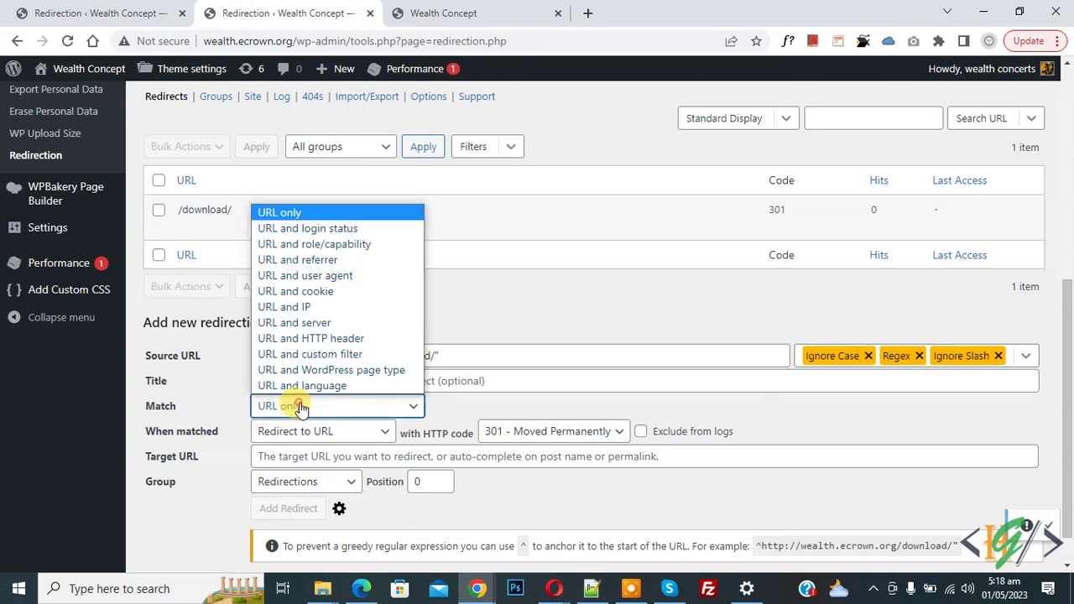
left_click(289, 278)
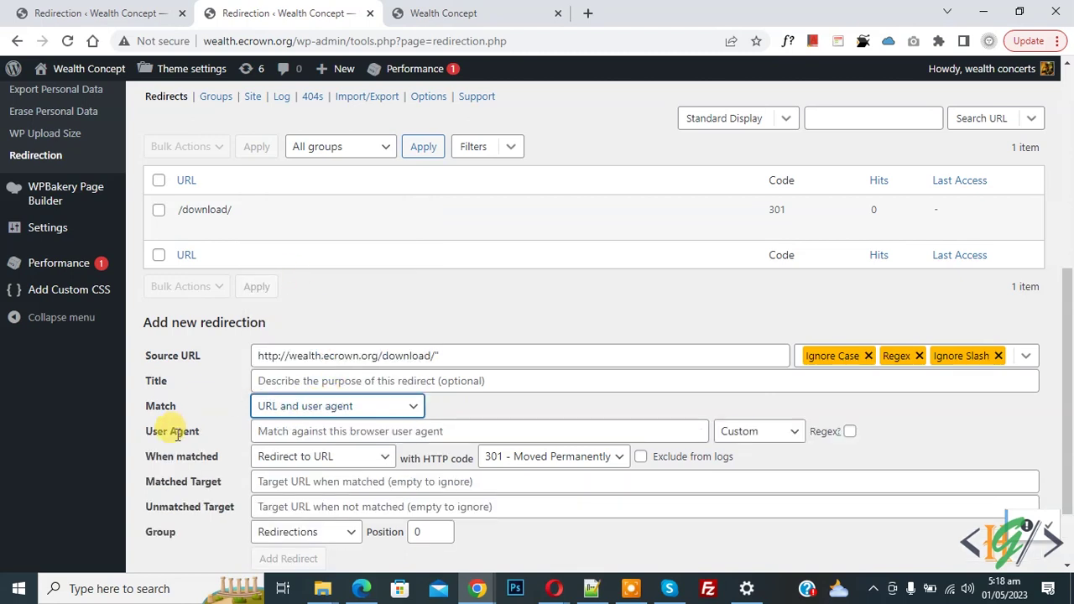
left_click(749, 434)
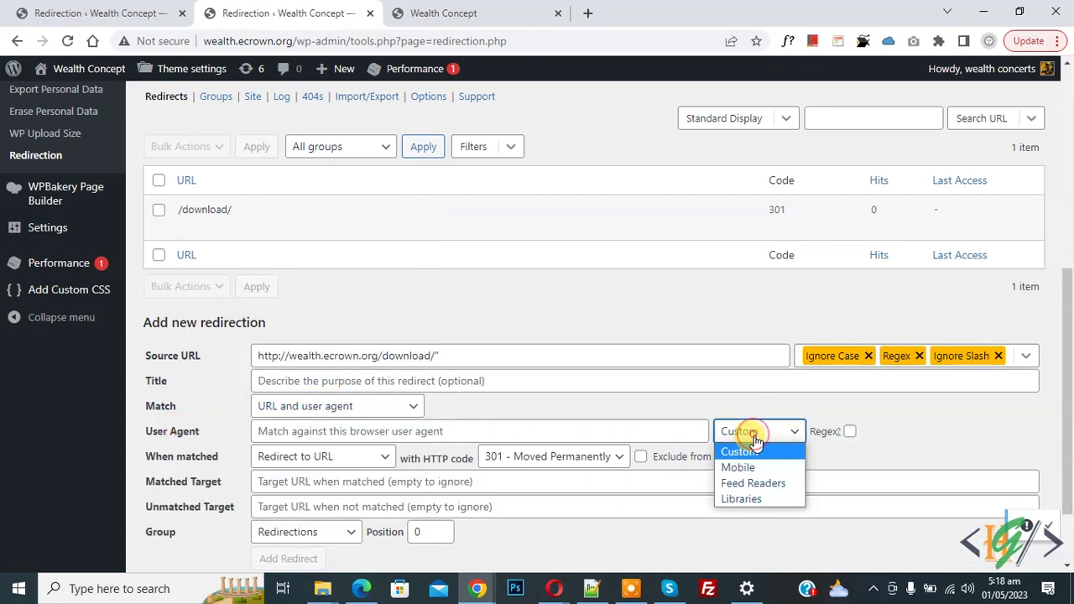
Load the Mobile user-agent preset with regex on and remove iPad|iPod|iPhone| from its start
left_click(750, 466)
left_click(849, 432)
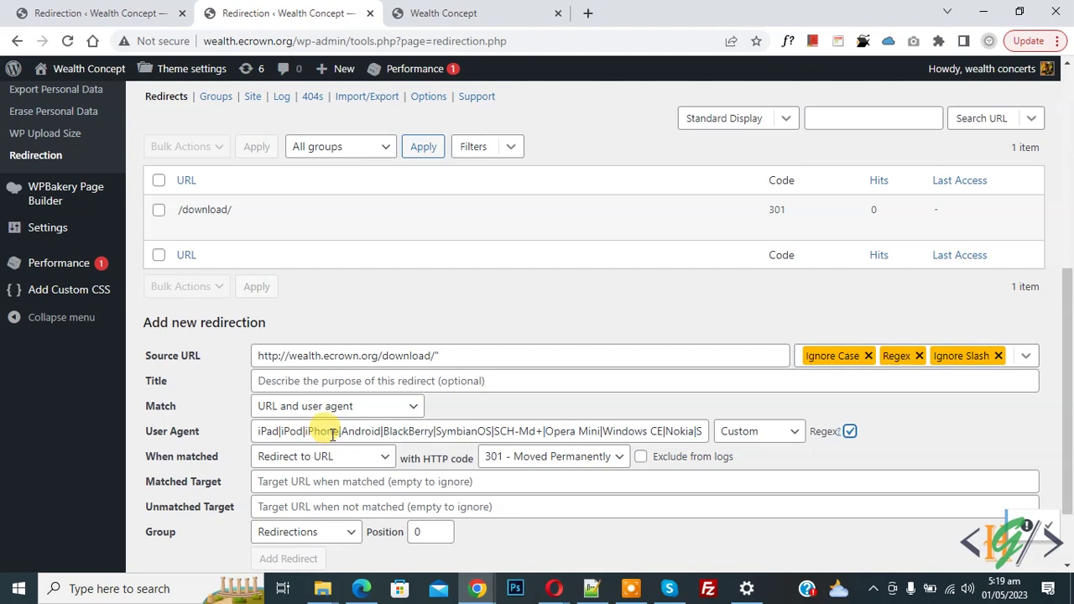
left_click_drag(341, 431, 235, 435)
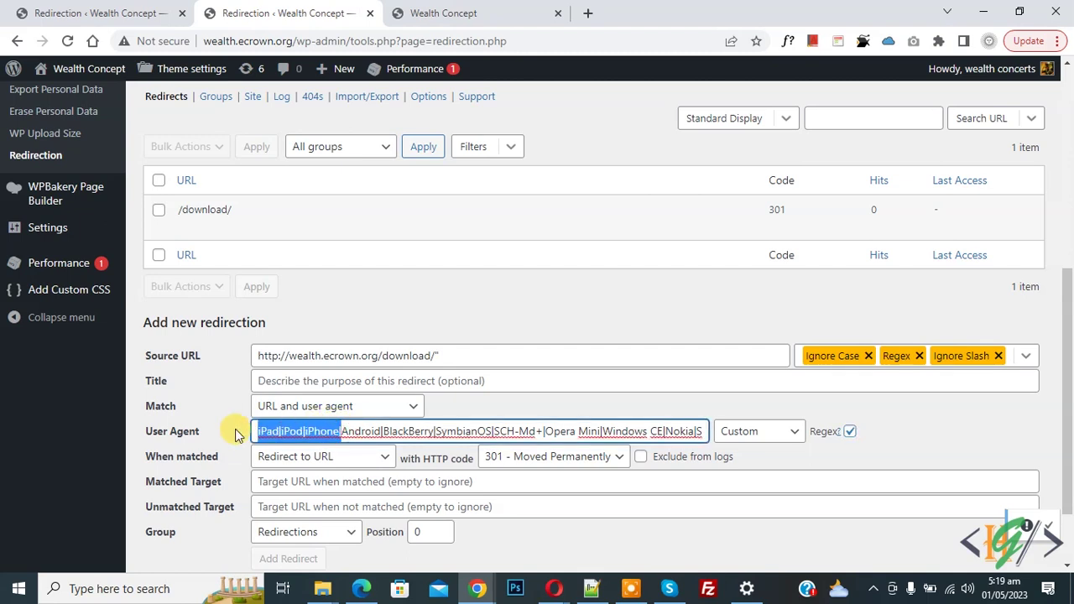
key("Delete")
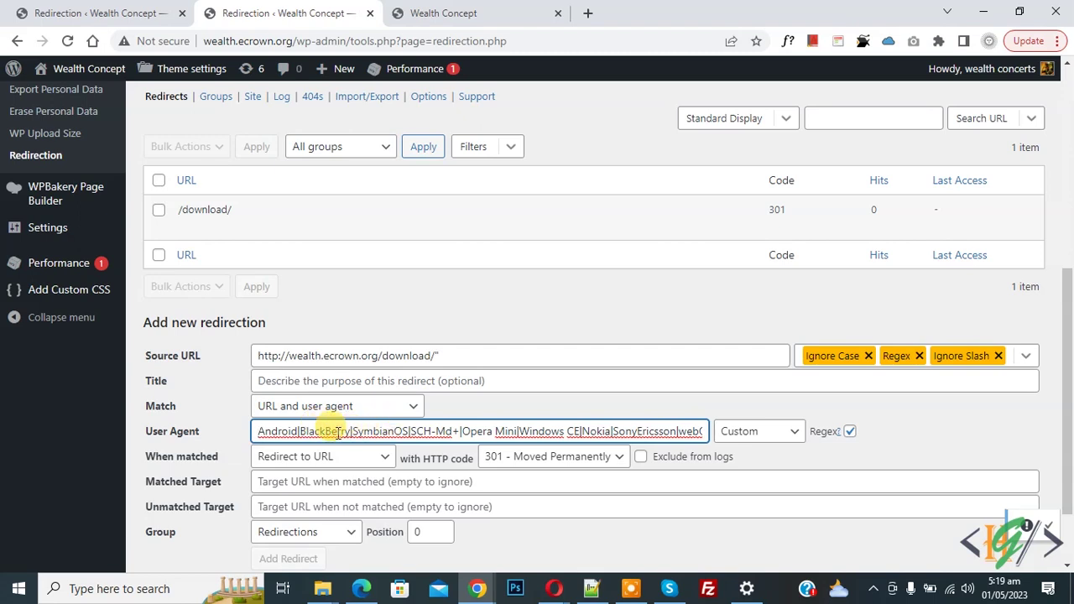
scroll(281, 411, "down", 1)
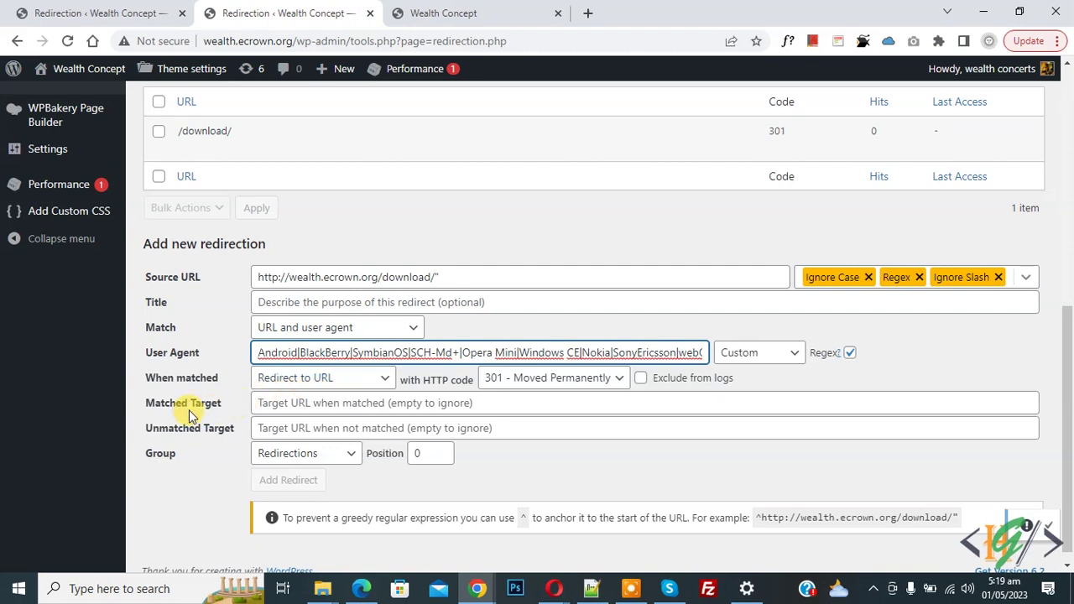
Paste the Google Play address as matched target and add the second redirect
left_click(261, 406)
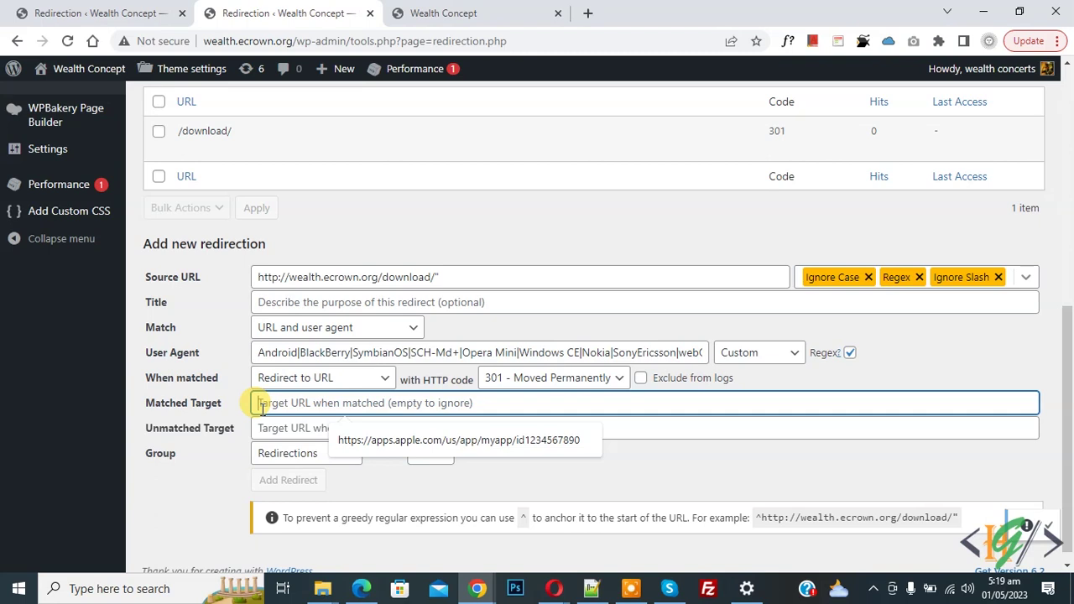
type("https://play.google.com/store/apps/details?id=com.myapp.android&hl=en_US")
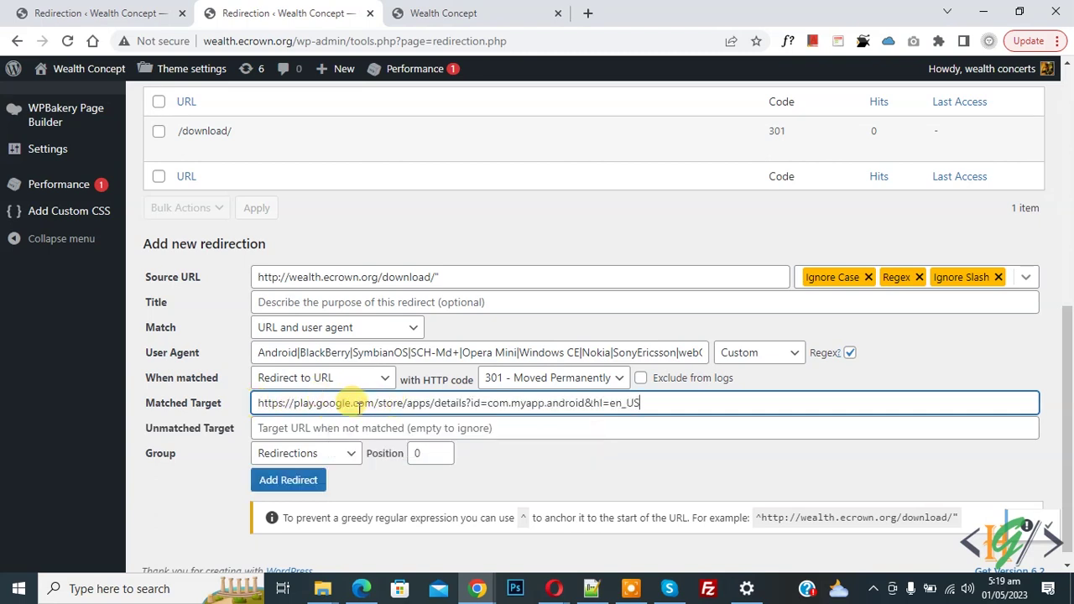
scroll(243, 348, "down", 1)
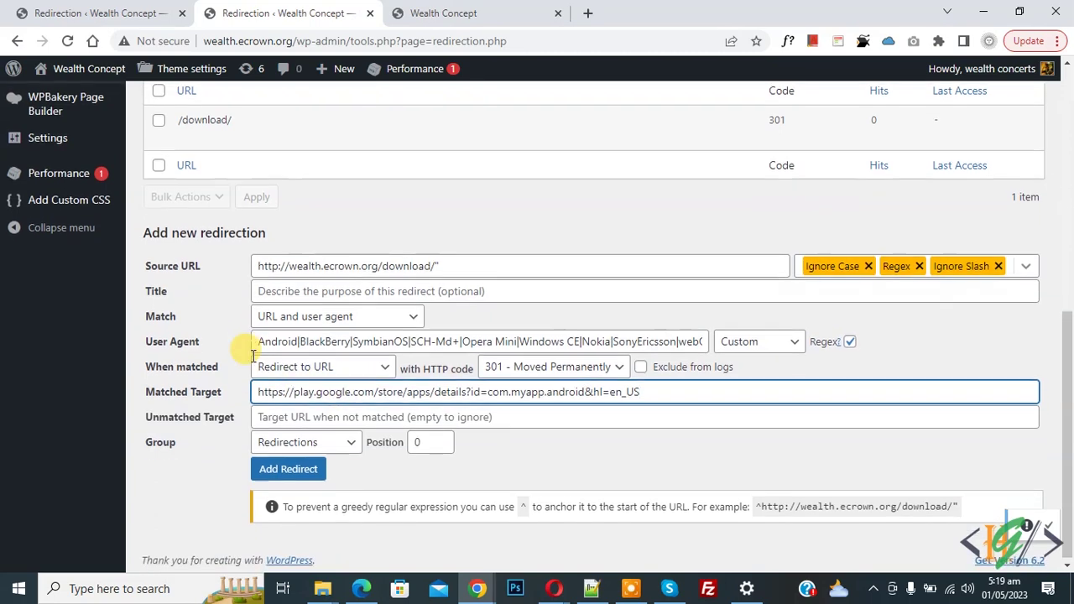
left_click(294, 470)
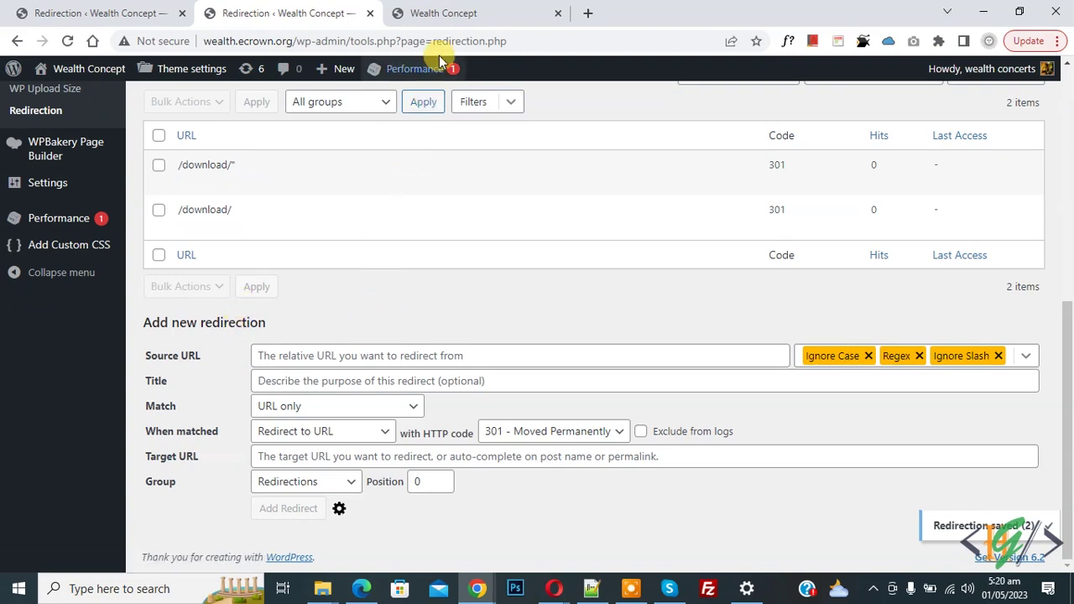
left_click(426, 13)
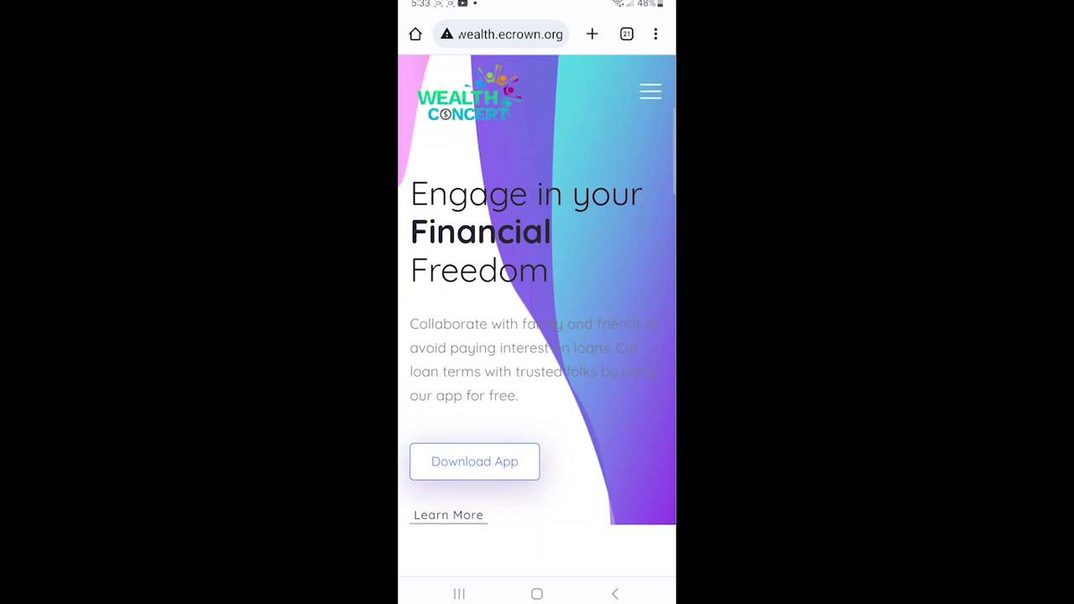
Test the homepage's Download App link twice on the Android phone, confirming it redirects to Google Play
left_click(602, 418)
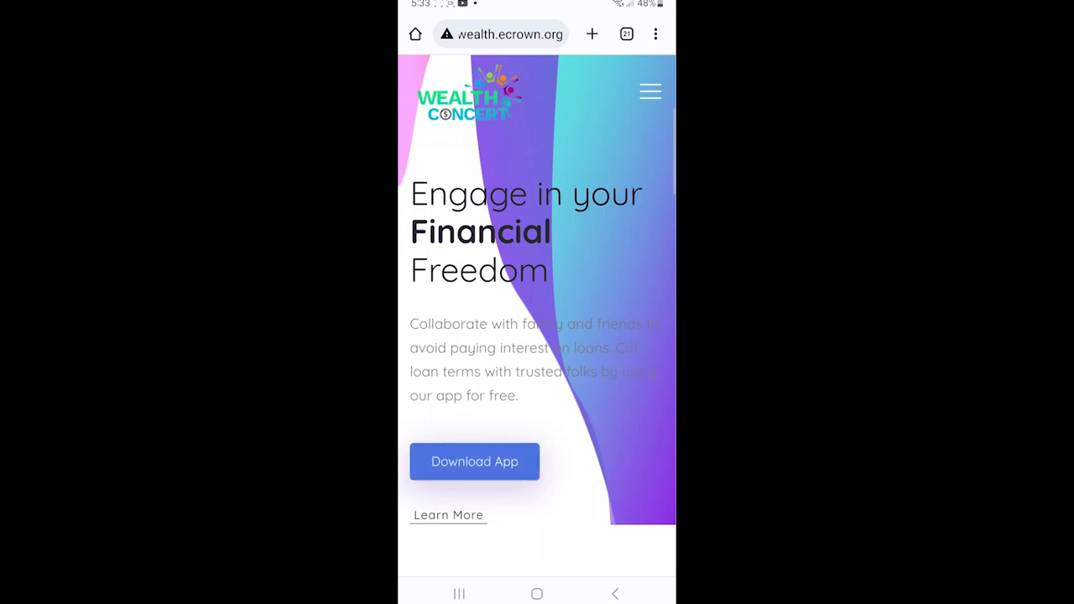
left_click(532, 462)
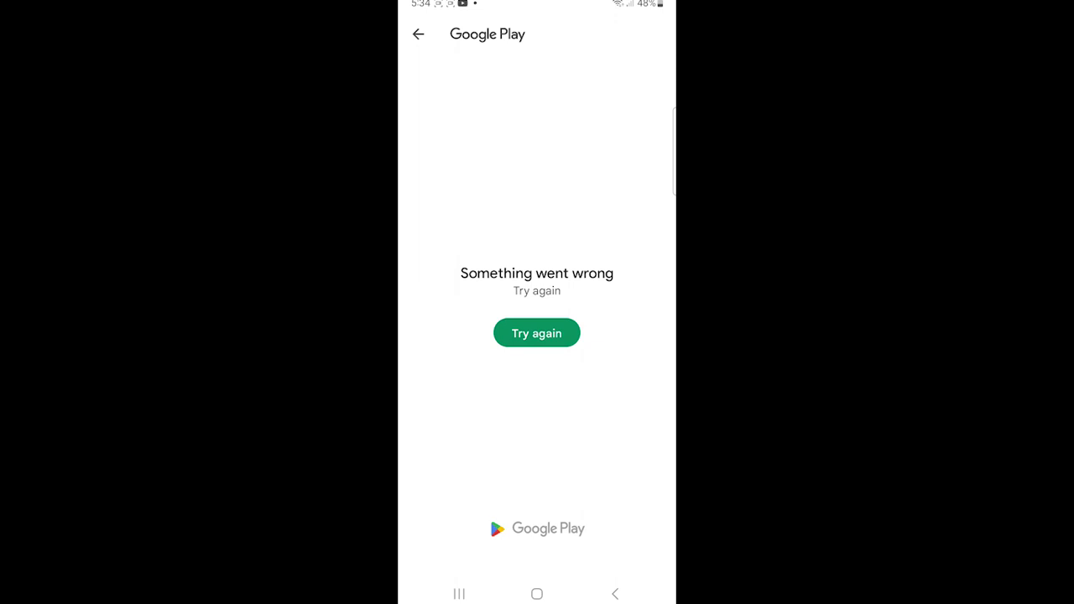
left_click(418, 34)
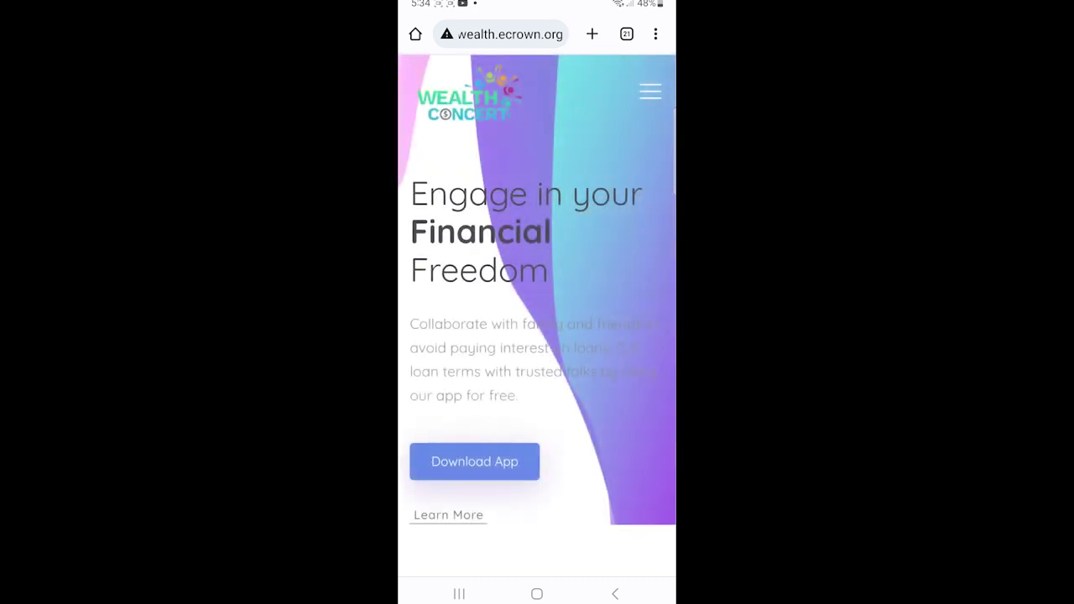
left_click(505, 466)
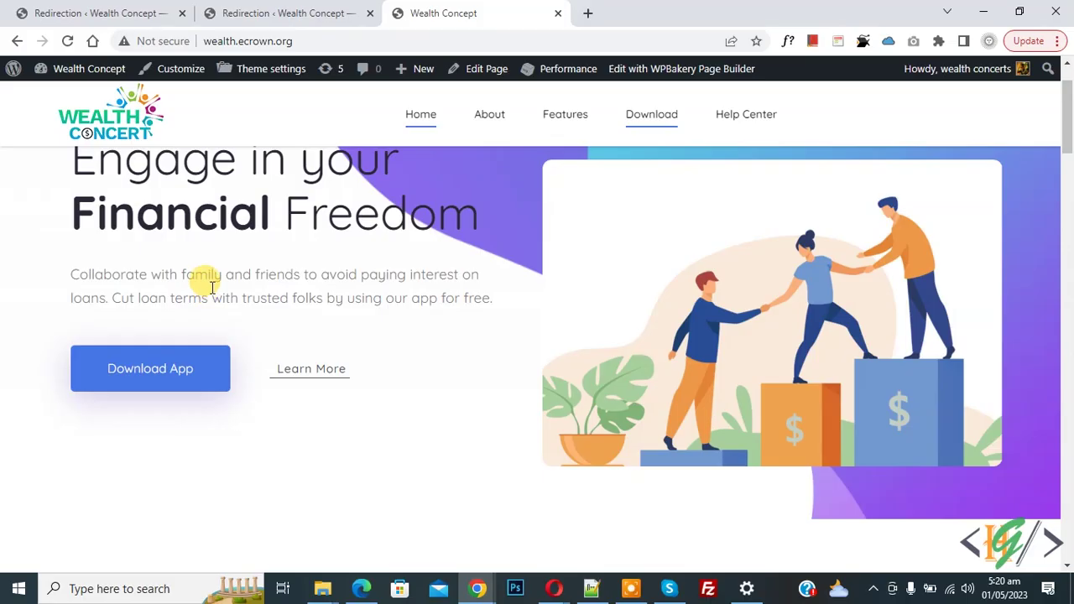
Return to the Redirection tab and show the Edit, Delete and Disable actions for the first /download/ rule
left_click(290, 10)
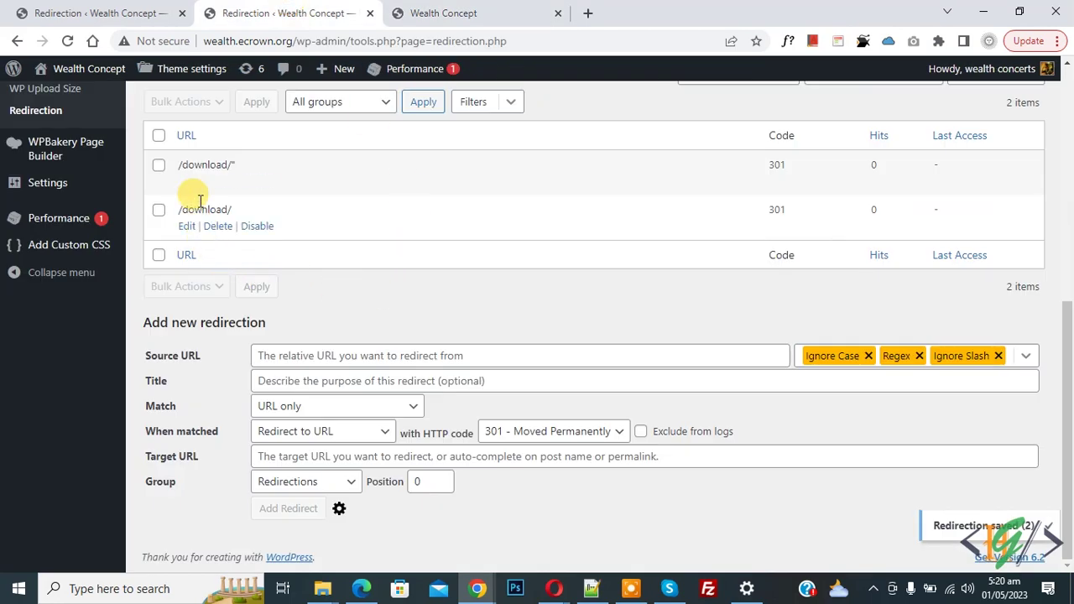
mouse_move(217, 167)
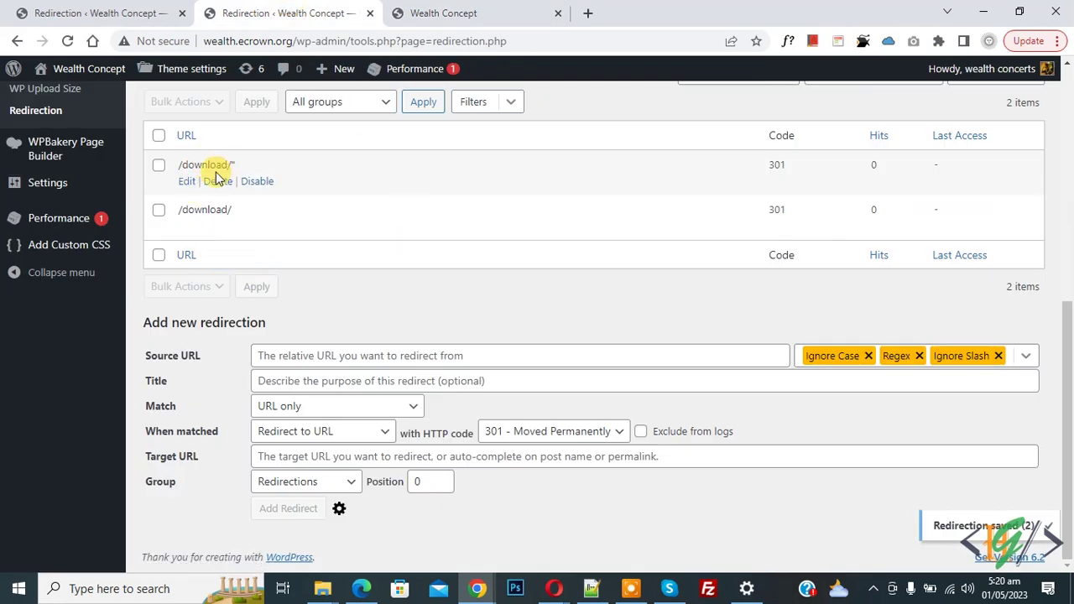